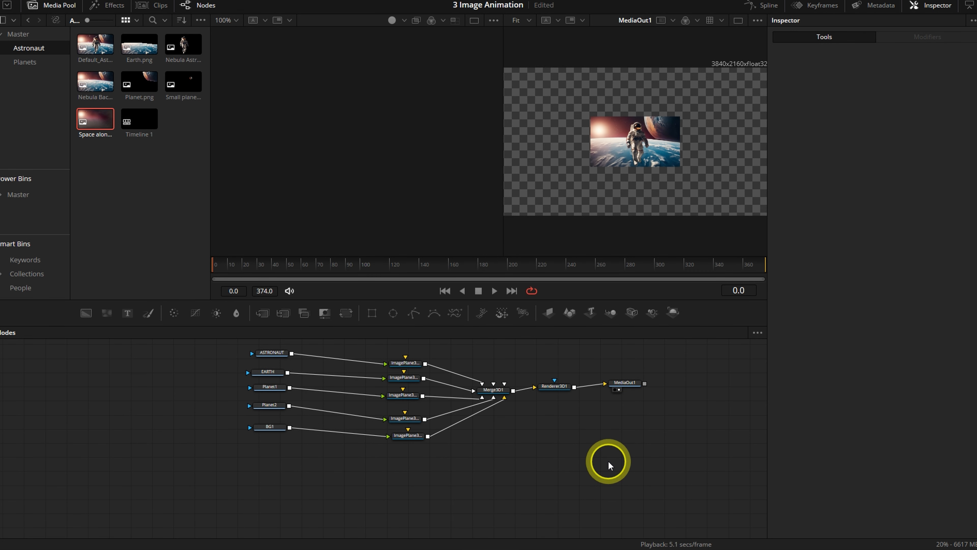
# - Add a Camera 3D node, place it below the merge, and connect its output to Merge3D1
pyautogui.hotkey('shift', 'space')
pyautogui.write('Camera 3D')
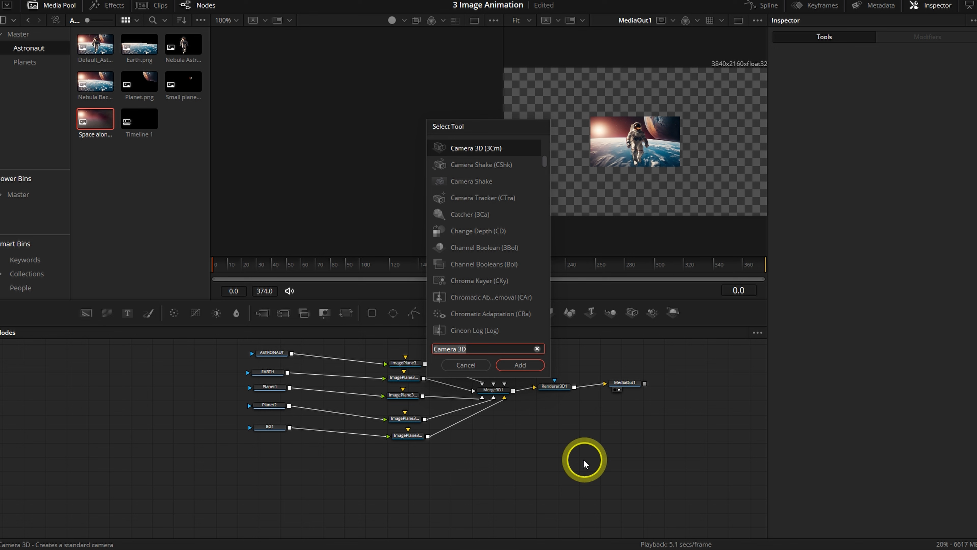
pyautogui.click(514, 360)
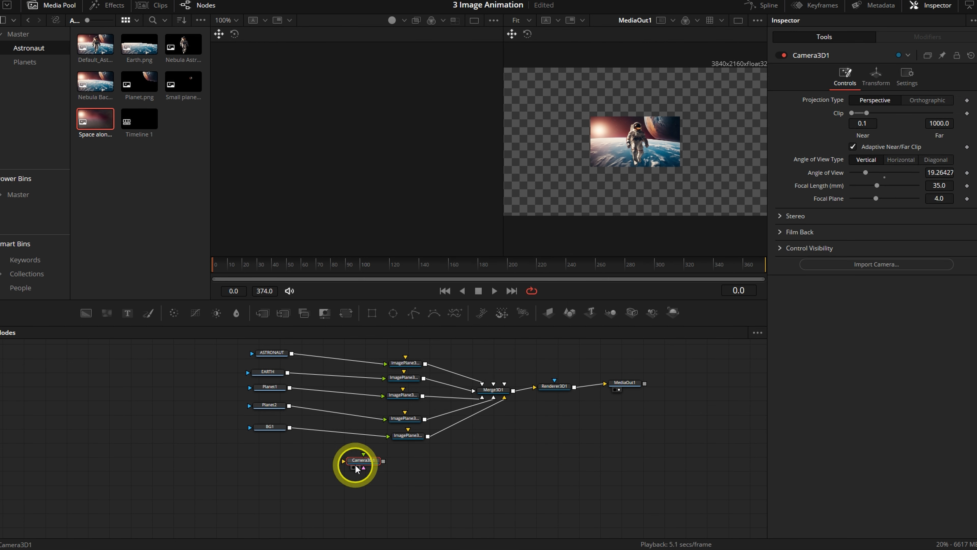
pyautogui.moveTo(354, 460); pyautogui.dragTo(407, 416)
pyautogui.moveTo(359, 450); pyautogui.dragTo(404, 389)
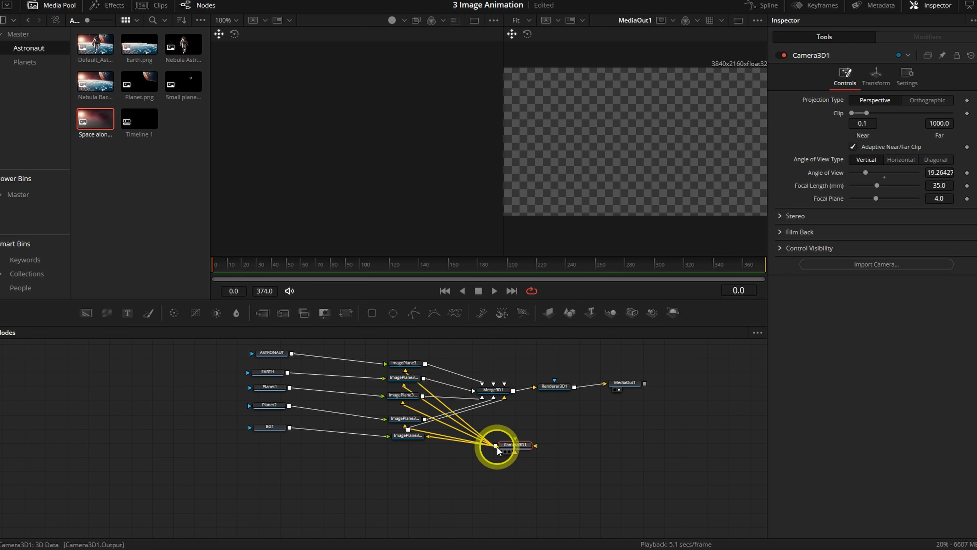
pyautogui.moveTo(497, 446); pyautogui.dragTo(500, 389)
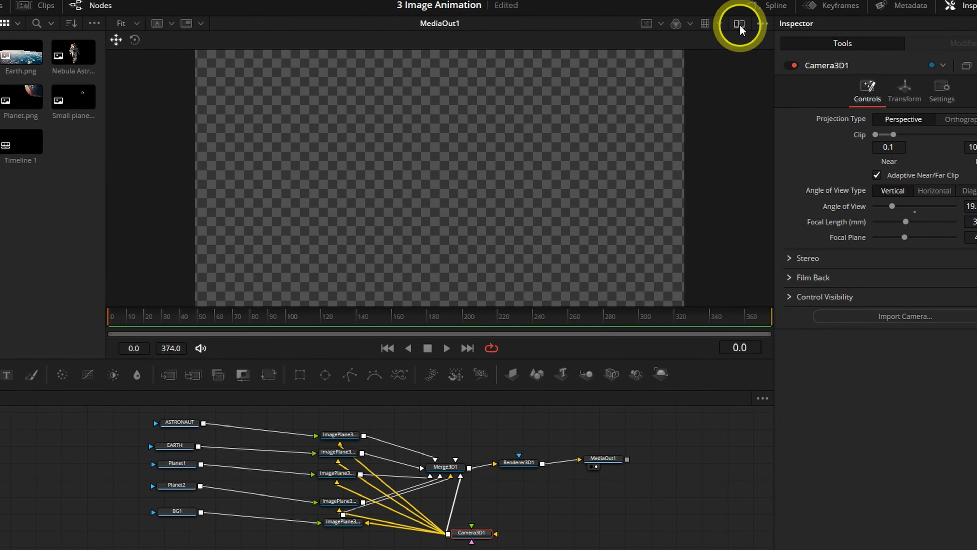
# - Switch to the dual viewer layout and show Merge3D1 in the empty viewer
pyautogui.click(737, 25)
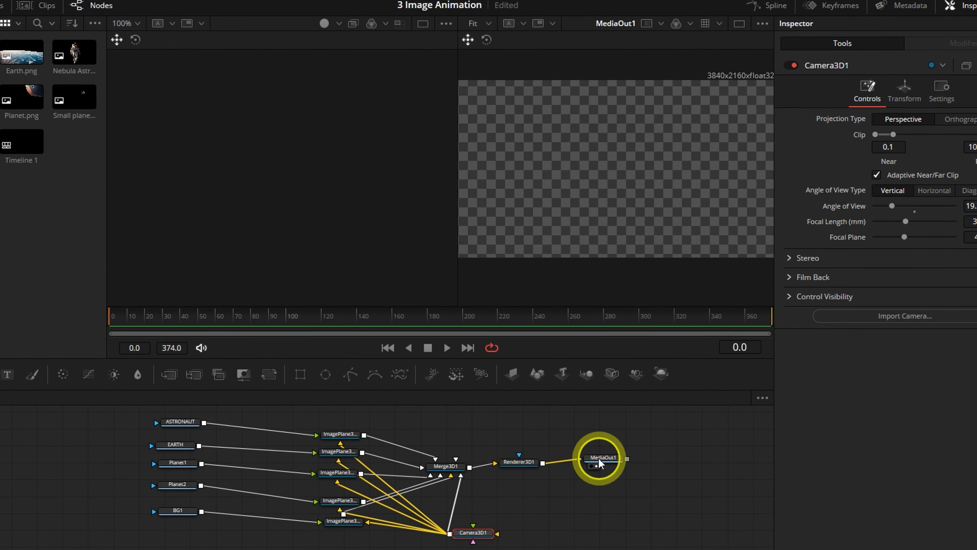
pyautogui.scroll(4, 621, 392)
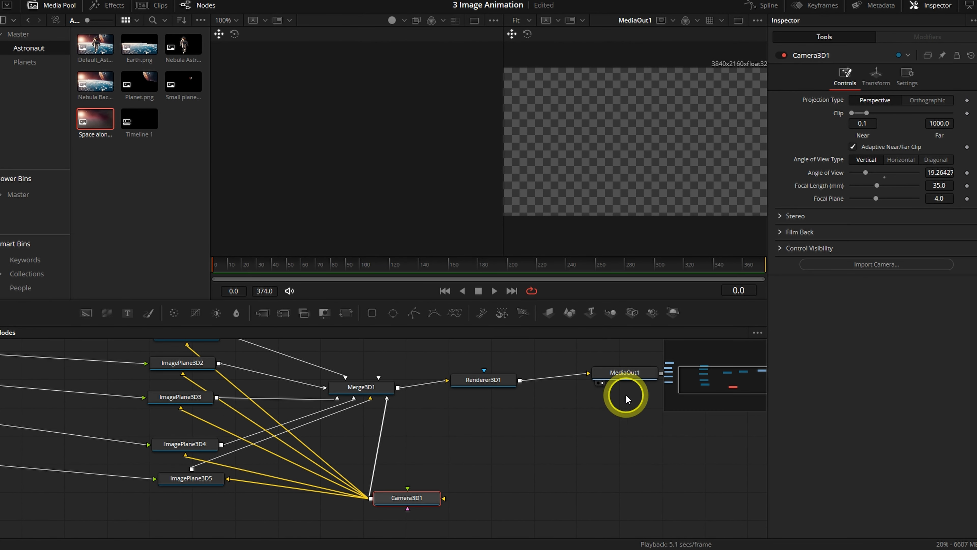
pyautogui.scroll(-4, 617, 388)
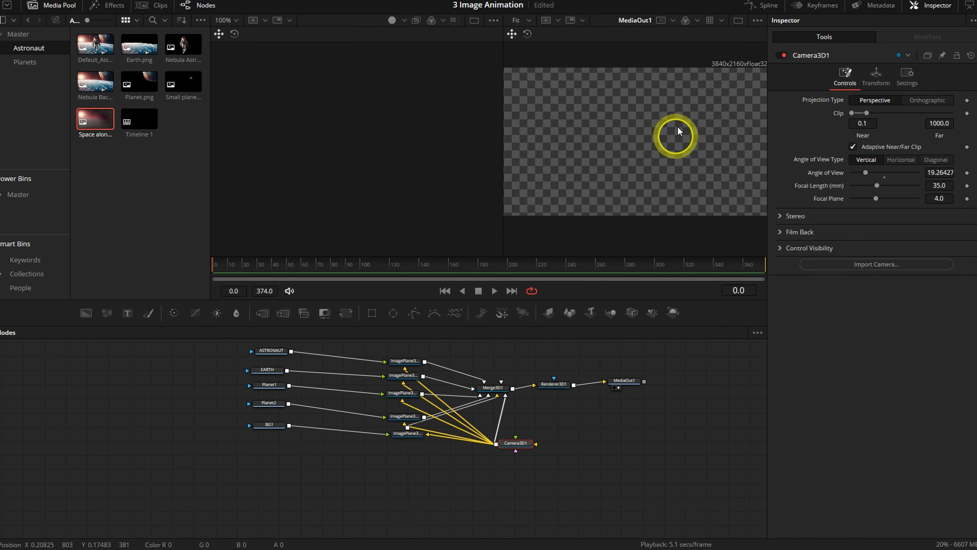
pyautogui.scroll(4, 493, 389)
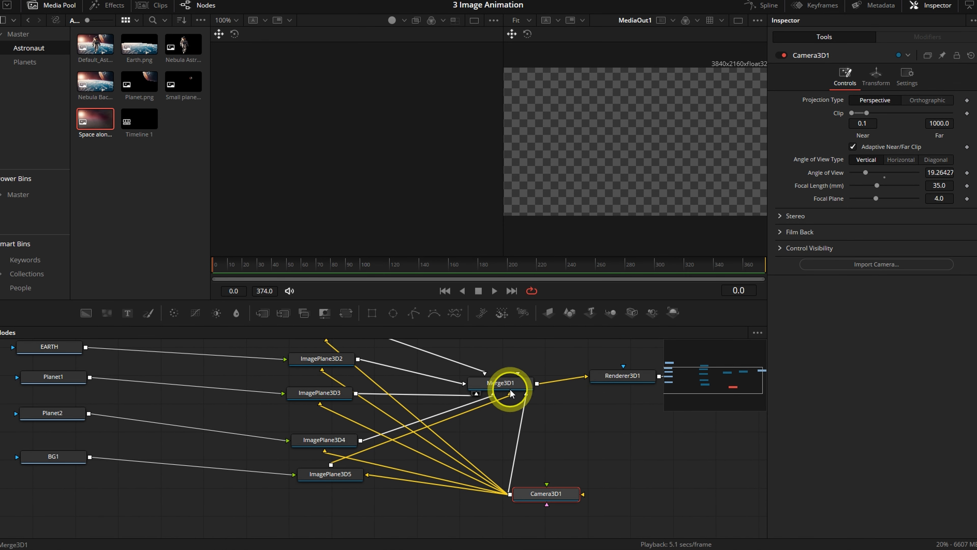
pyautogui.scroll(2, 519, 407)
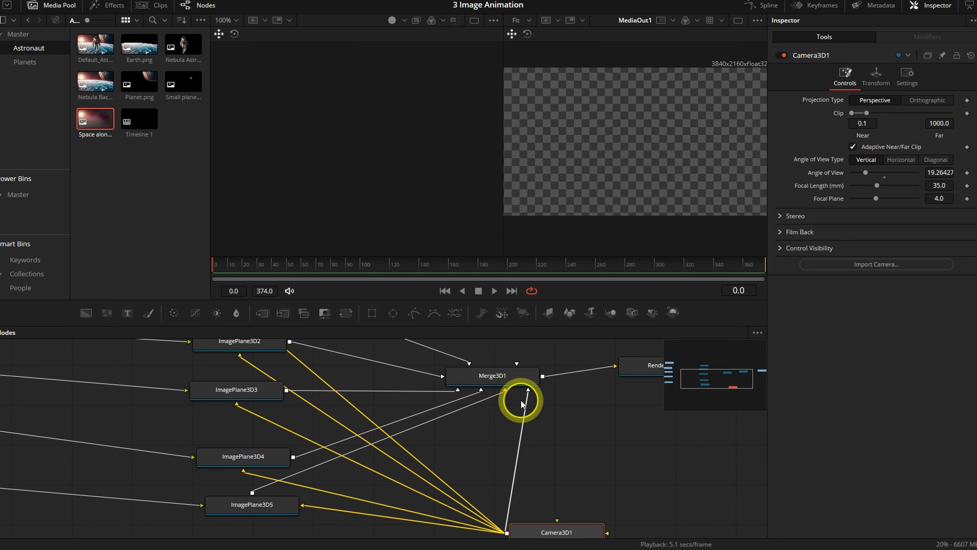
pyautogui.click(452, 388)
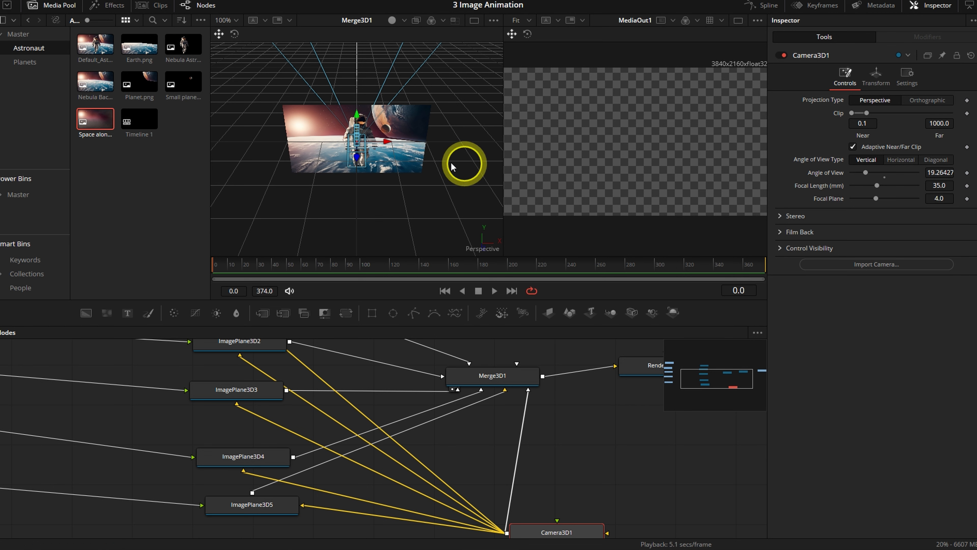
# - Pull the camera back along Z and move the astronaut's image plane forward to about Z 0.87
pyautogui.moveTo(357, 159); pyautogui.dragTo(330, 154)
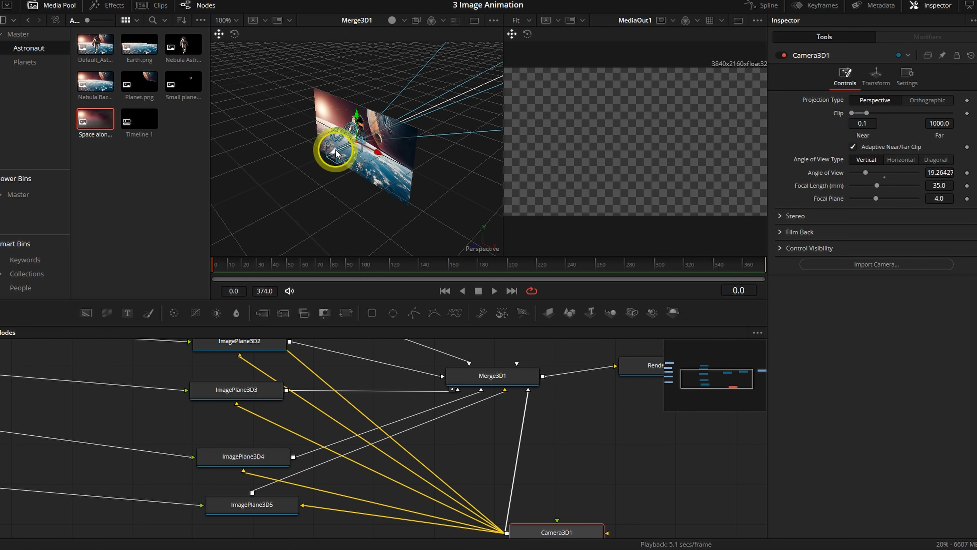
pyautogui.moveTo(334, 153); pyautogui.dragTo(133, 230)
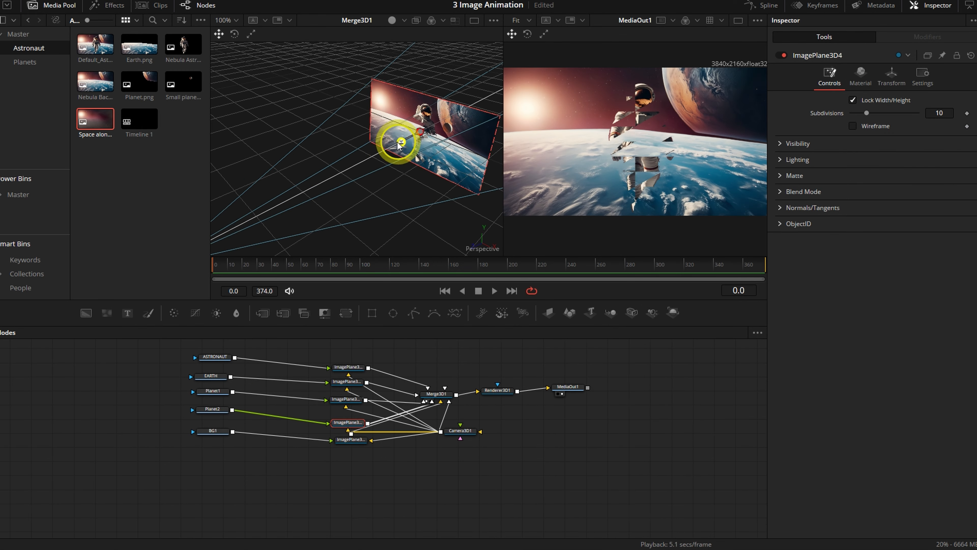
pyautogui.moveTo(395, 137); pyautogui.dragTo(323, 179)
pyautogui.scroll(-2, 346, 188)
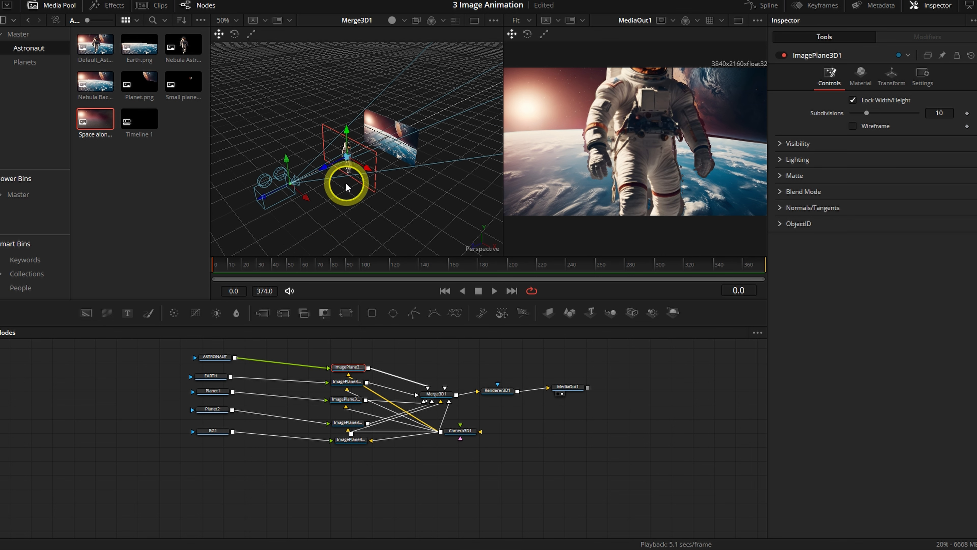
# - Check the Timeline Playback Resolution setting
pyautogui.click(243, 0)
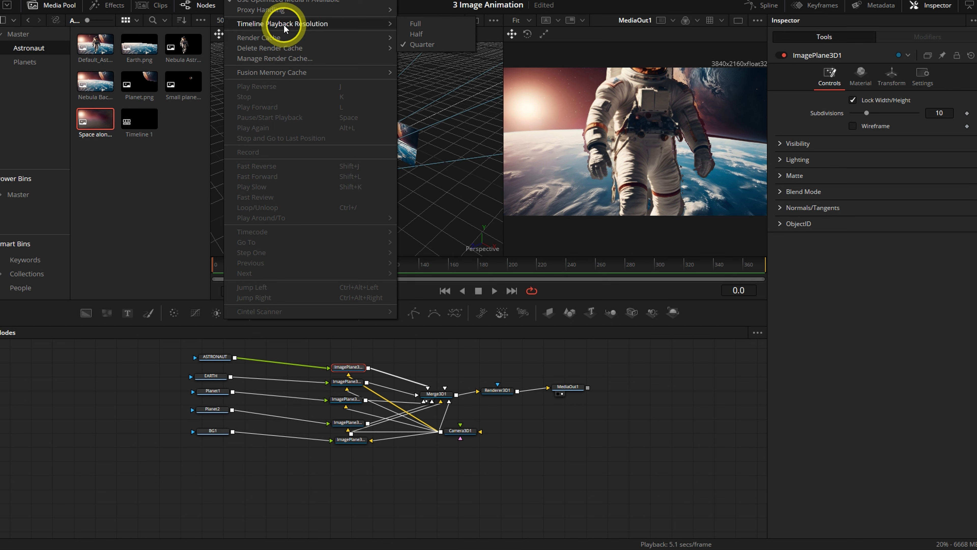
pyautogui.click(447, 1)
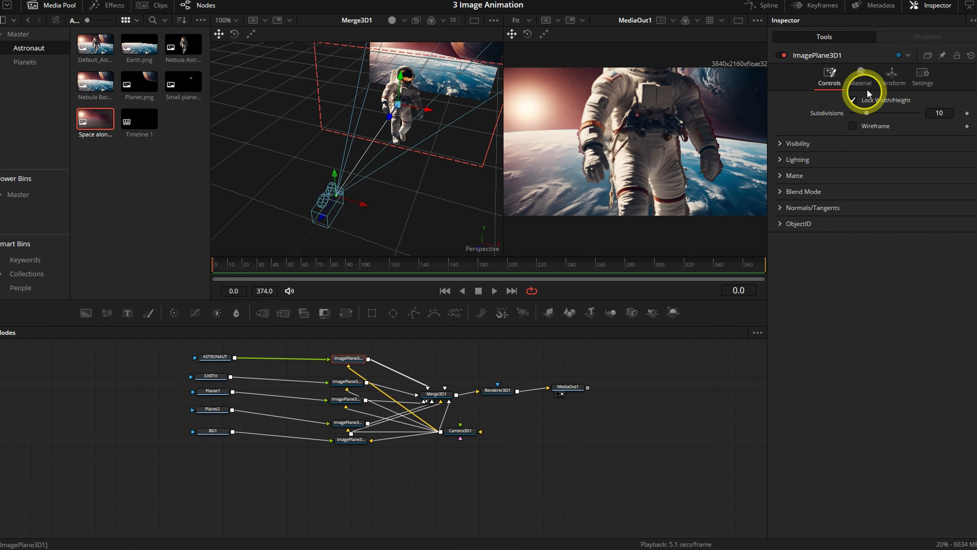
# - Scale the astronaut's image plane down to 0.214 and move it toward the camera to about Z 1.27
pyautogui.click(891, 77)
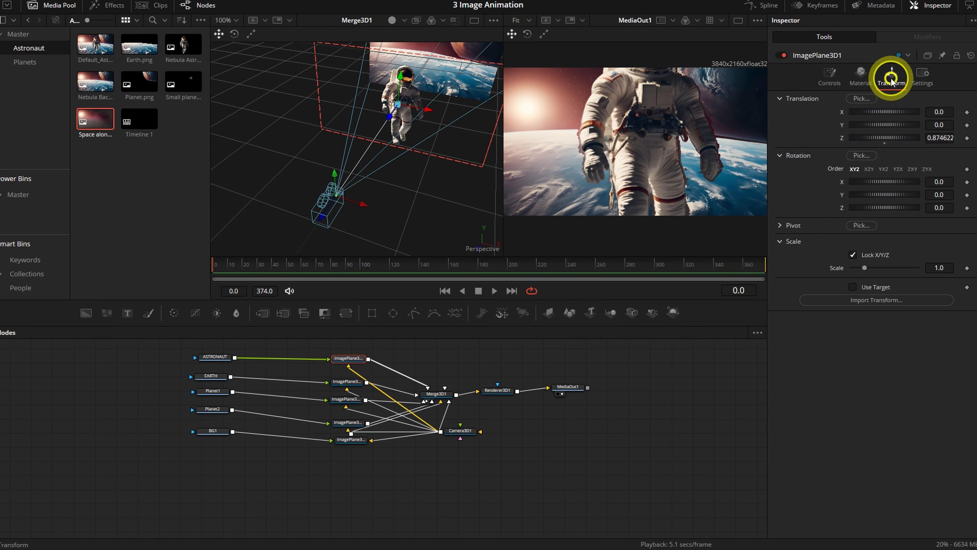
pyautogui.moveTo(867, 268); pyautogui.dragTo(854, 270)
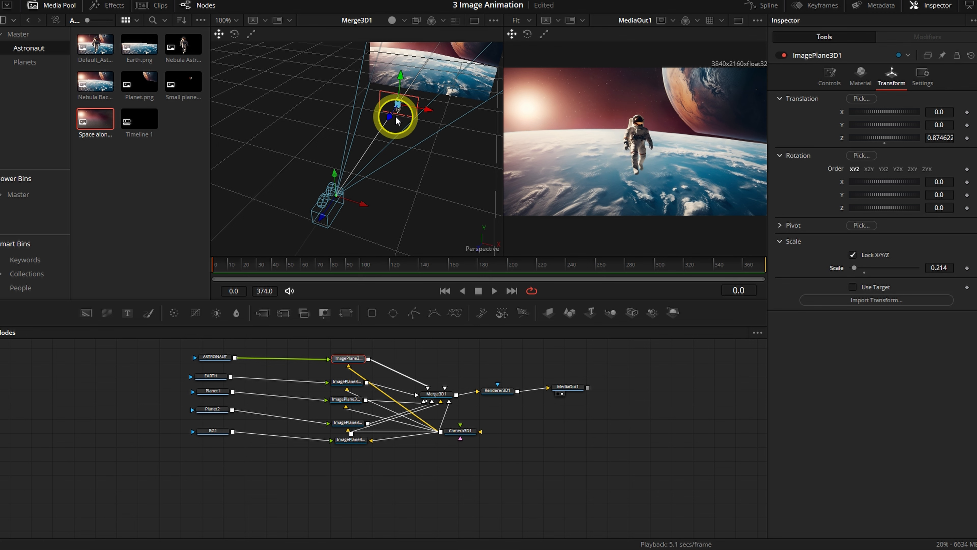
pyautogui.moveTo(391, 120); pyautogui.dragTo(348, 148)
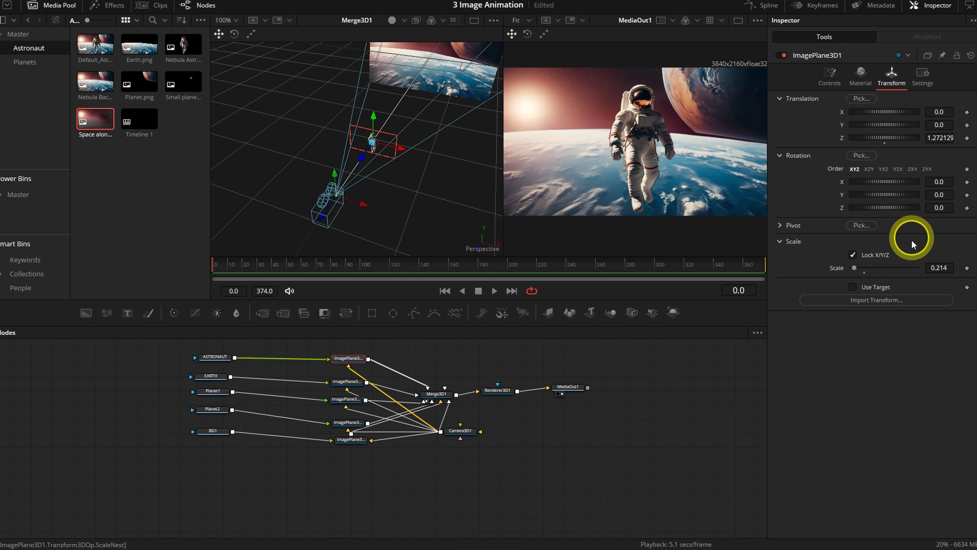
# - Move the Earth image plane along Z toward the camera
pyautogui.moveTo(401, 84); pyautogui.dragTo(416, 72)
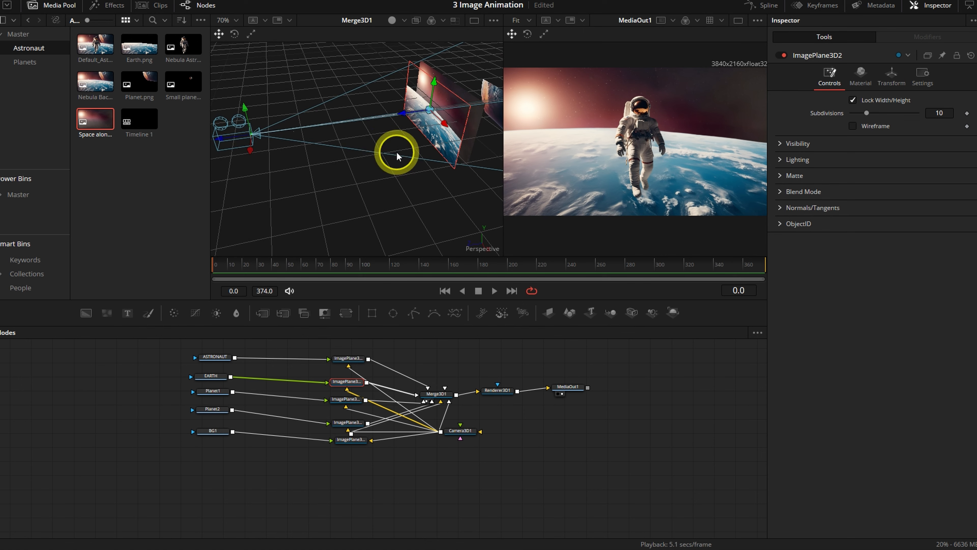
pyautogui.moveTo(398, 156); pyautogui.dragTo(345, 140)
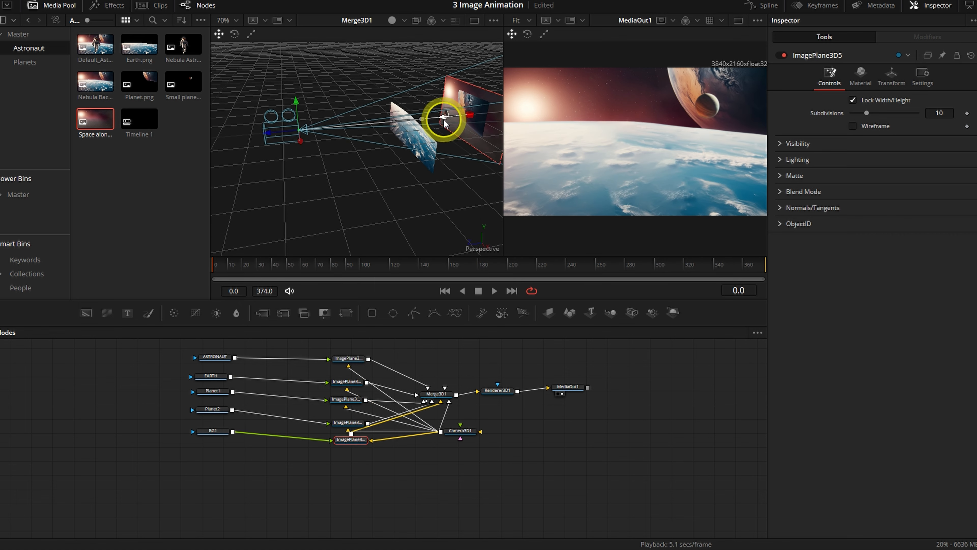
# - Push the BG1 background image plane back to about Z -1.305 and enlarge its scale above 1.0
pyautogui.moveTo(445, 118); pyautogui.dragTo(479, 123)
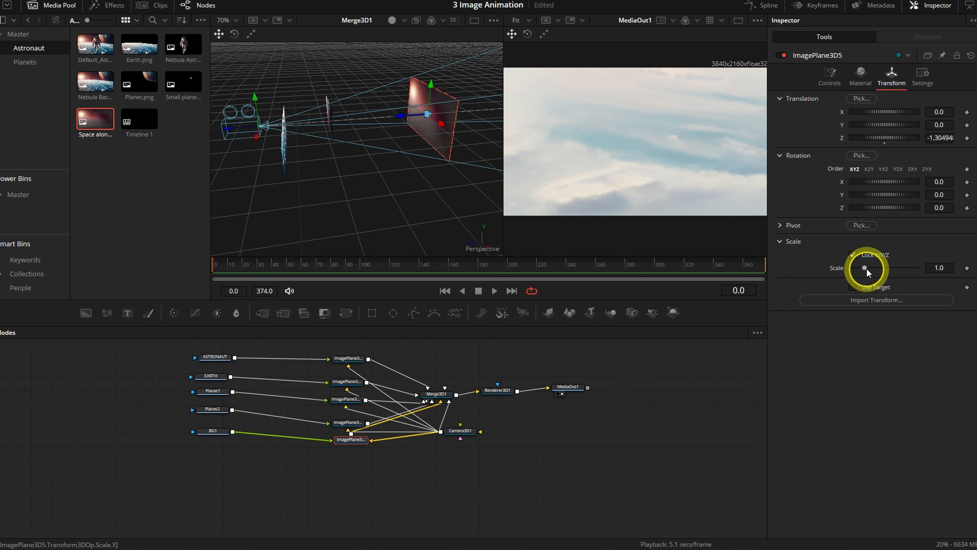
pyautogui.moveTo(866, 268); pyautogui.dragTo(878, 268)
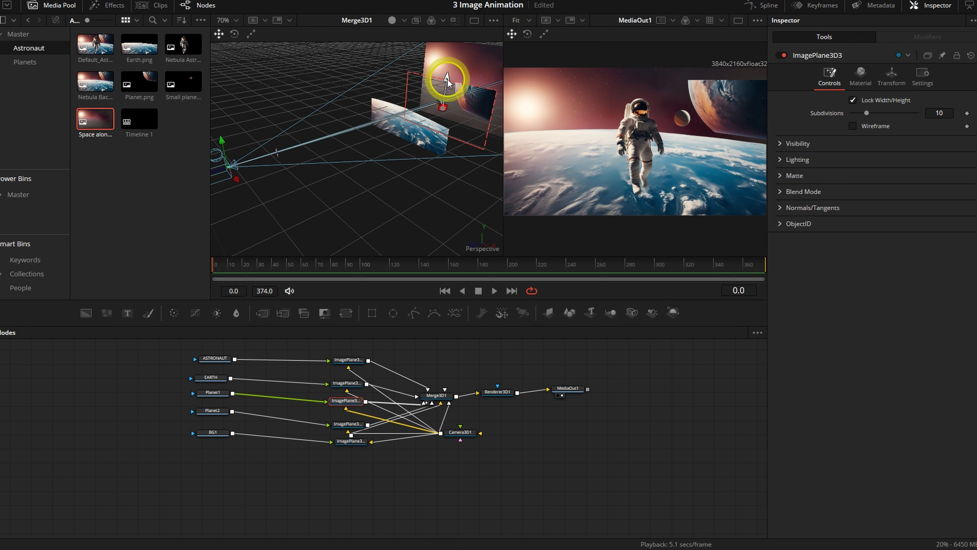
# - Scale the Planet1 image plane to 1.147 and adjust its position along X
pyautogui.click(892, 77)
pyautogui.click(966, 267)
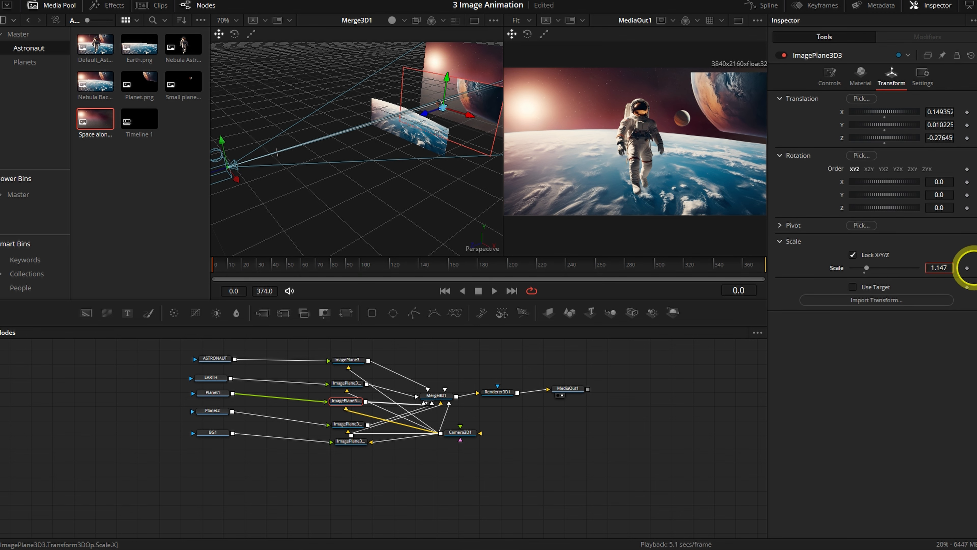
pyautogui.moveTo(469, 115); pyautogui.dragTo(463, 117)
# - Move the Planet2 image plane to the left of the astronaut and flip its image horizontally with a Transform node after Planet2
pyautogui.click(347, 384)
pyautogui.click(347, 424)
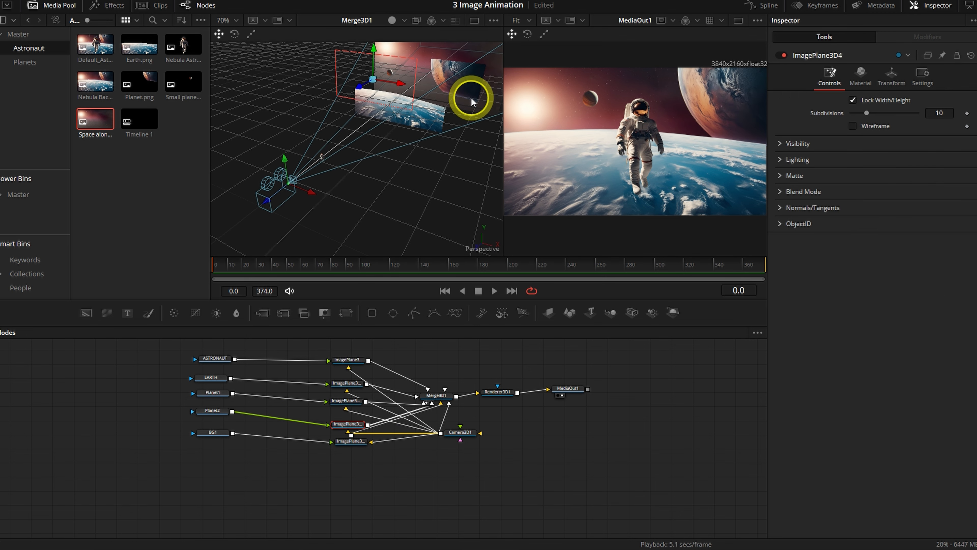
pyautogui.click(217, 410)
pyautogui.click(346, 312)
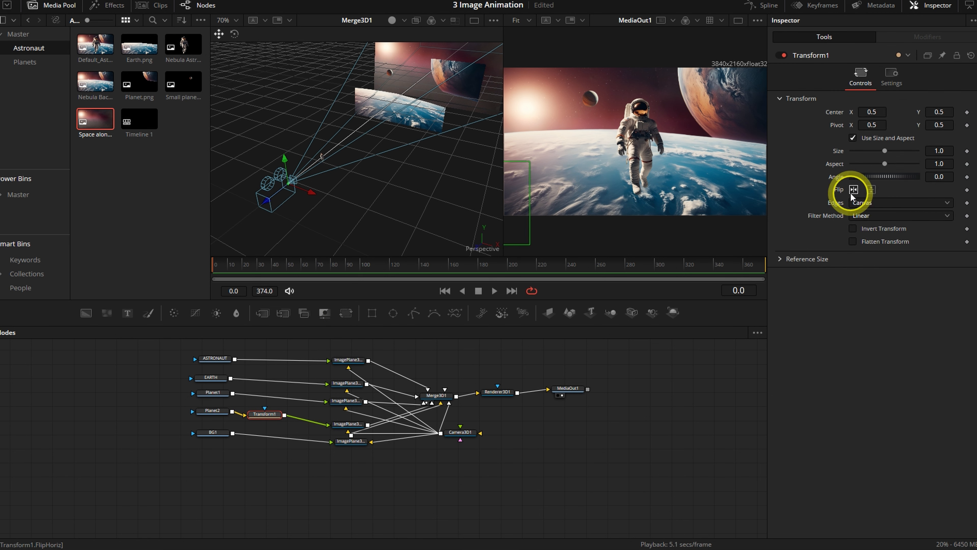
pyautogui.click(430, 87)
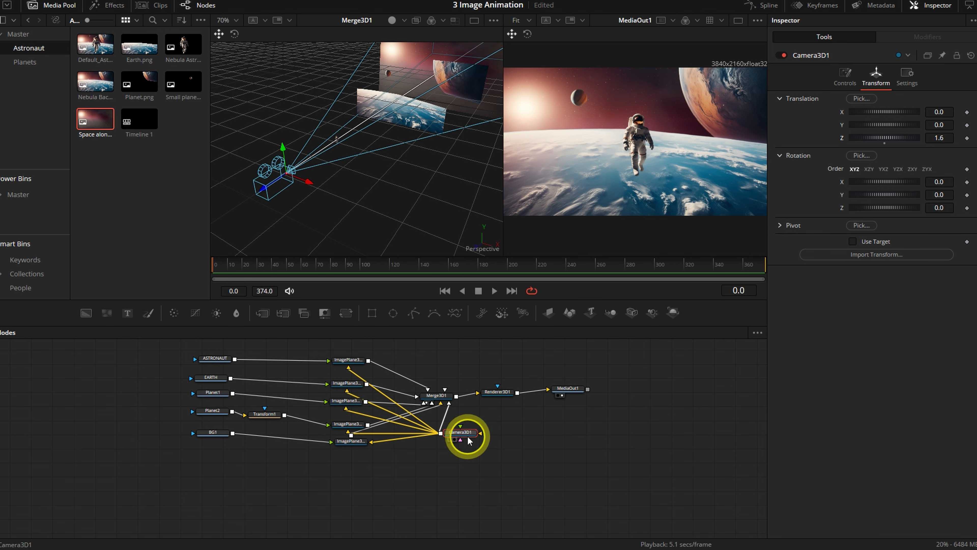
# - Keyframe the camera's Z translation from 1.6 at frame 0 to 1.46 at frame 40
pyautogui.click(968, 145)
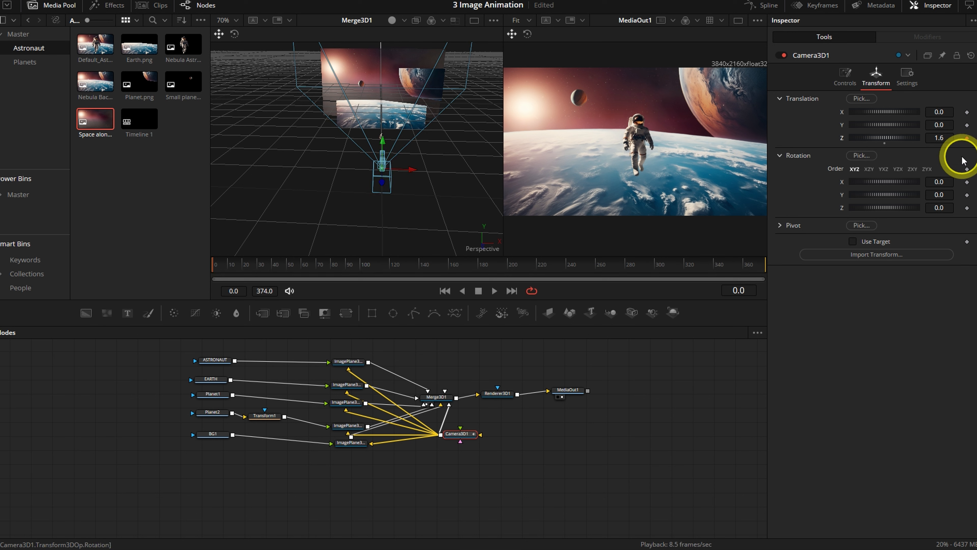
pyautogui.click(255, 267)
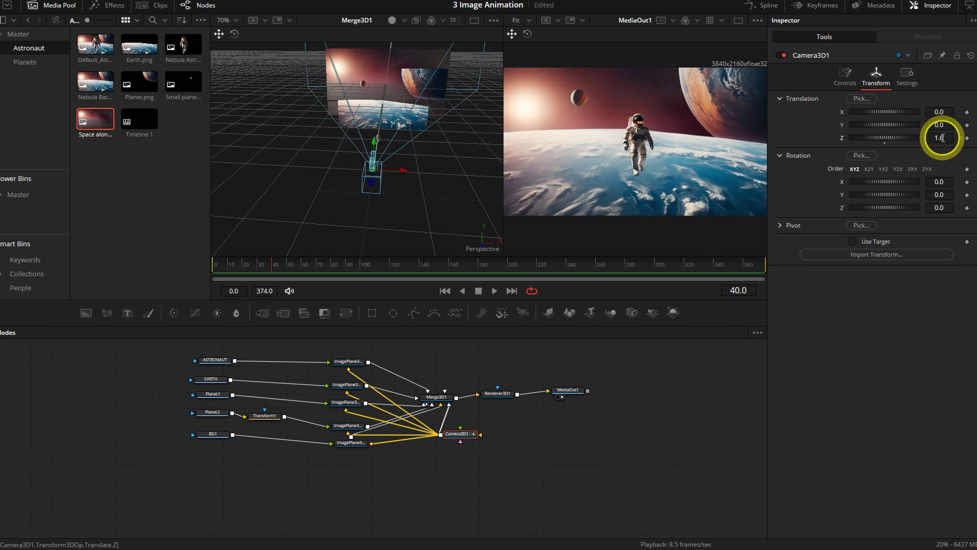
pyautogui.moveTo(941, 138); pyautogui.dragTo(935, 138)
pyautogui.moveTo(390, 175); pyautogui.dragTo(357, 181)
pyautogui.click(326, 141)
pyautogui.moveTo(322, 115); pyautogui.dragTo(323, 115)
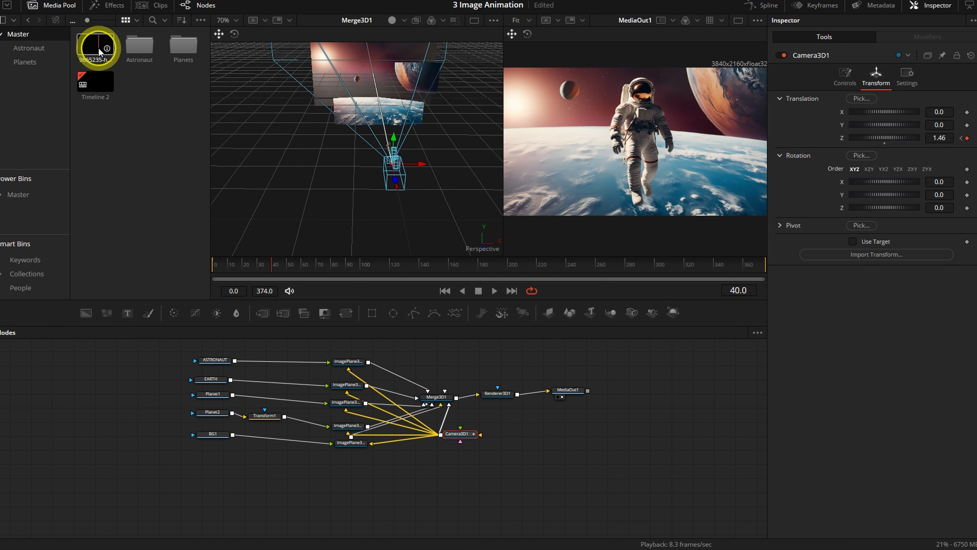
# - Add the clip 9665235-hd_1920_1080_25fps.mp4 to the node graph, connect it through an Image Plane 3D to Merge3D1, and move that plane forward
pyautogui.moveTo(98, 44); pyautogui.dragTo(217, 465)
pyautogui.hotkey('shift', 'space')
pyautogui.write('image')
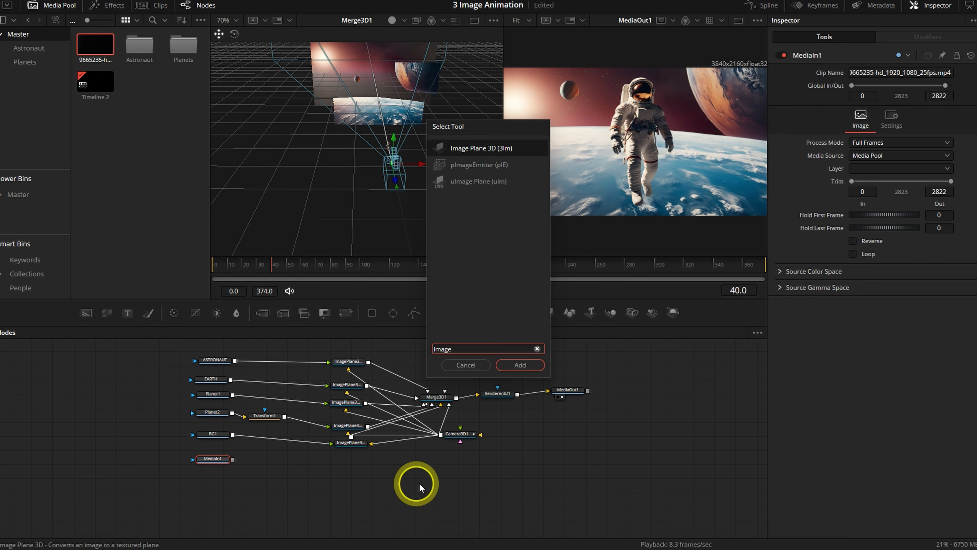
pyautogui.click(520, 365)
pyautogui.moveTo(290, 458); pyautogui.dragTo(353, 450)
pyautogui.moveTo(440, 435); pyautogui.dragTo(433, 395)
pyautogui.moveTo(395, 116)
pyautogui.mouseDown()
pyautogui.moveTo(370, 120)
pyautogui.moveTo(385, 117)
pyautogui.mouseUp()
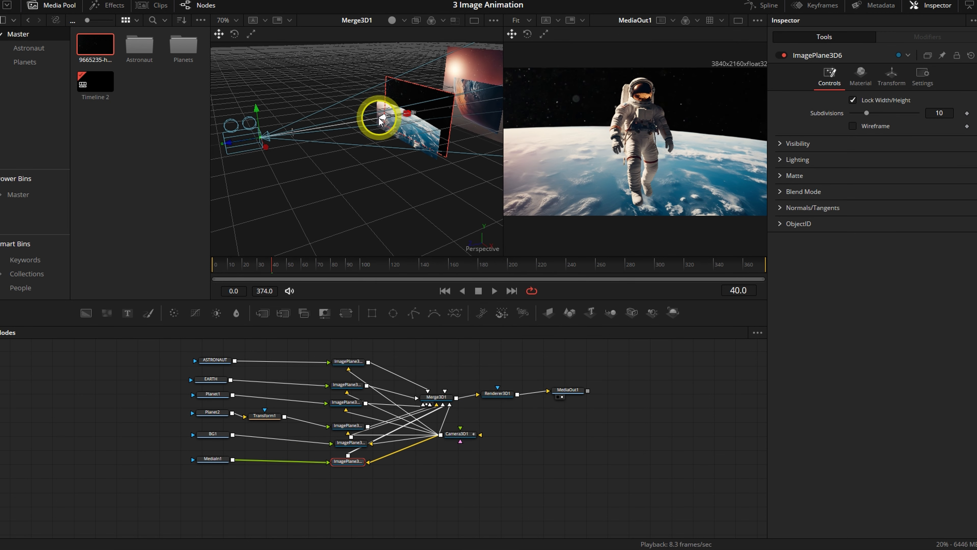
# - Set the video image plane's software blend mode to Screen with a gain of 0.496
pyautogui.click(804, 192)
pyautogui.click(879, 218)
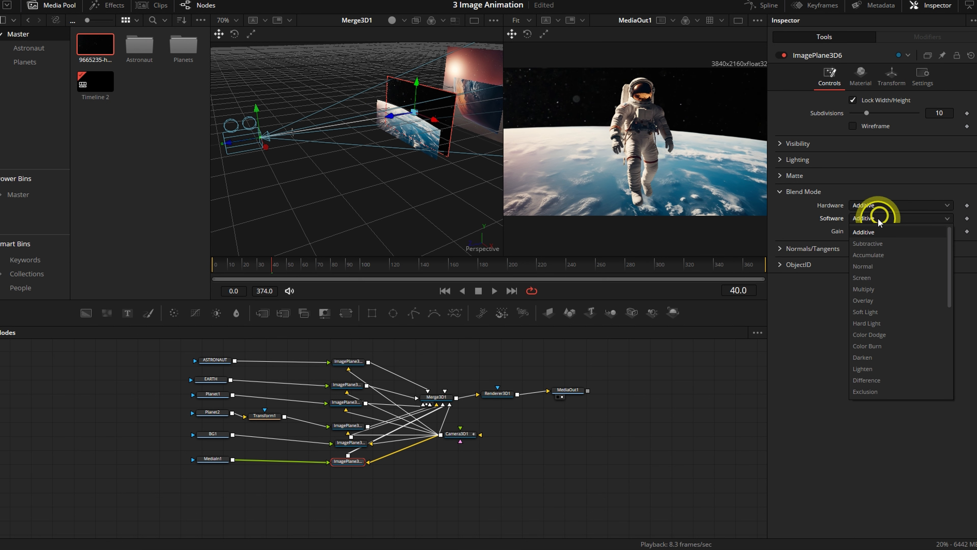
pyautogui.click(872, 278)
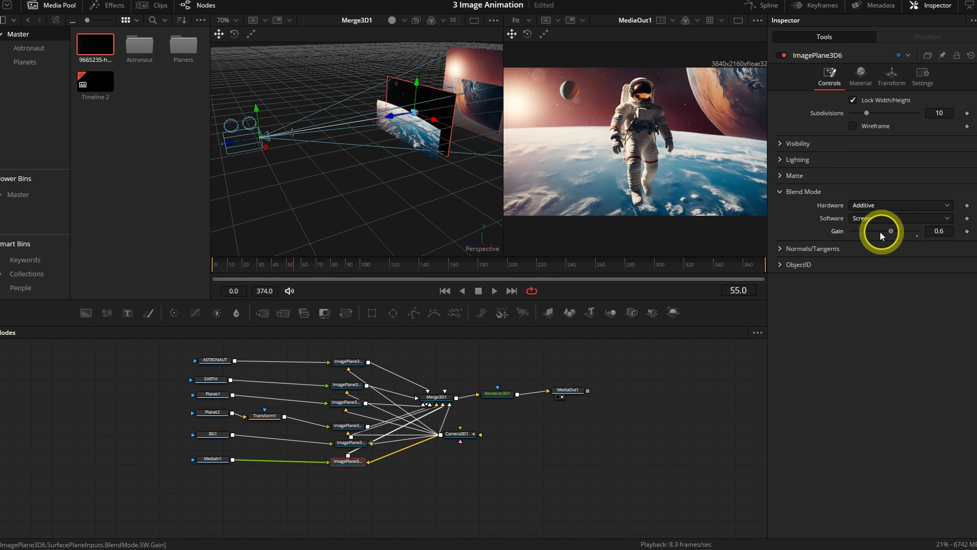
pyautogui.click(887, 234)
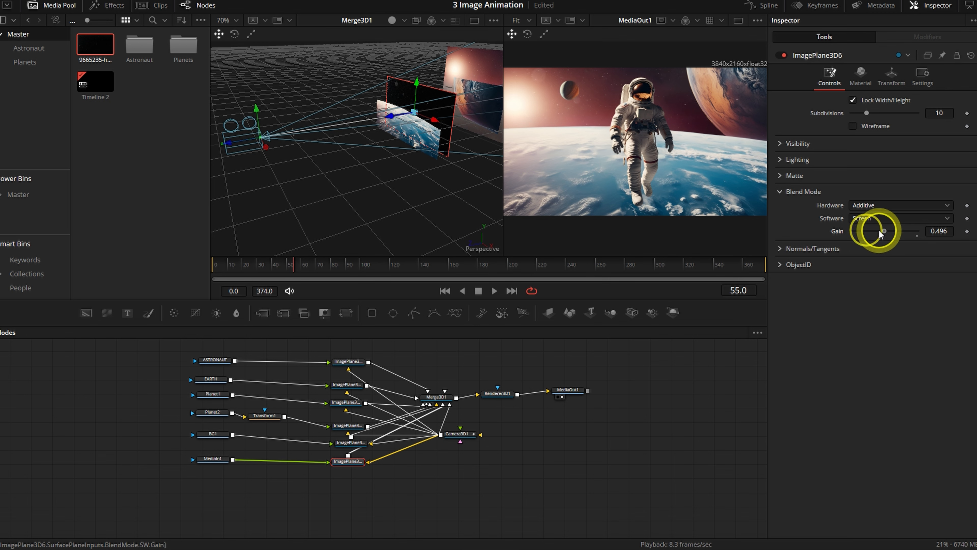
# - Scrub through the opening frames and back to frame 23 to preview the camera move
pyautogui.moveTo(222, 266); pyautogui.dragTo(292, 269)
pyautogui.moveTo(293, 269); pyautogui.dragTo(248, 277)
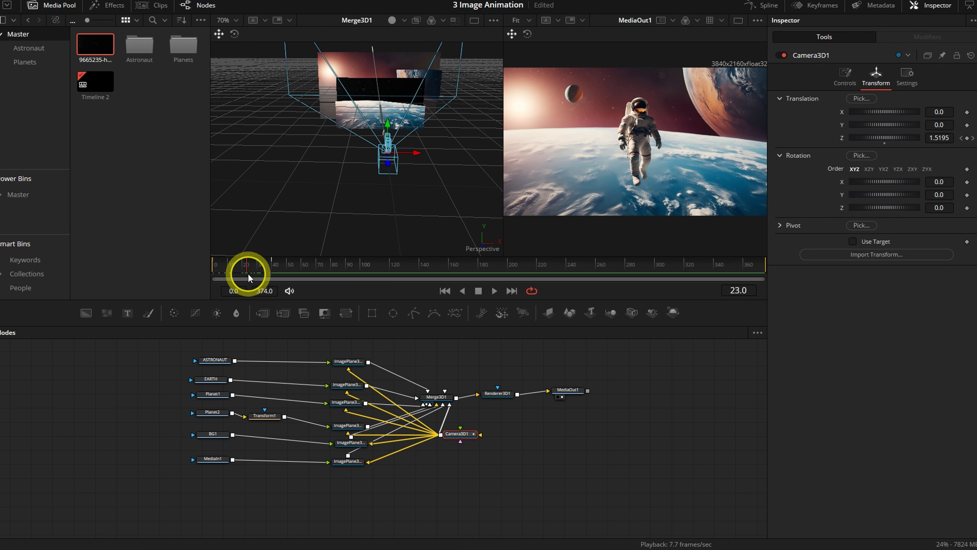
# - Insert a Camera Shake after the ASTRONAUT node and lower its motion scale and speed scale
pyautogui.click(231, 358)
pyautogui.hotkey('shift', 'space')
pyautogui.write('image')
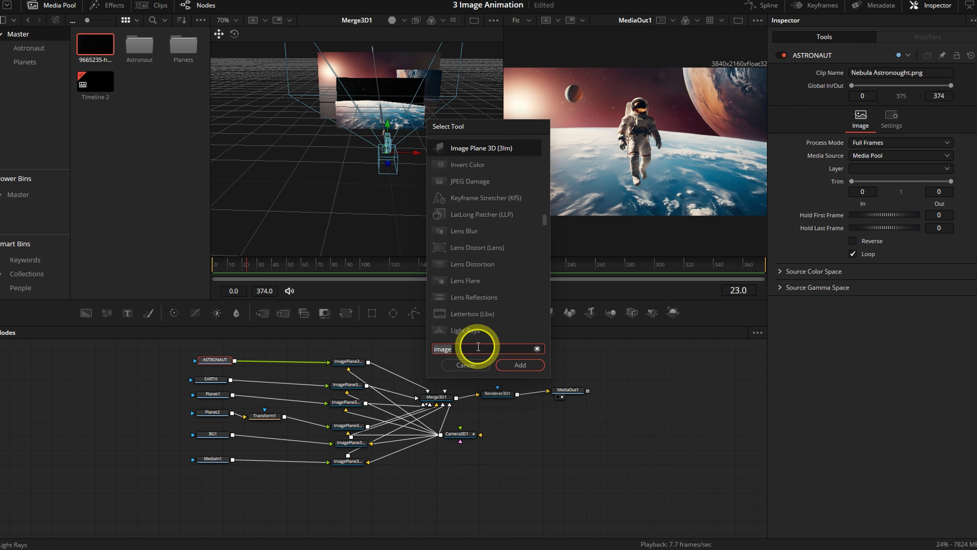
pyautogui.write('camera shake')
pyautogui.click(520, 364)
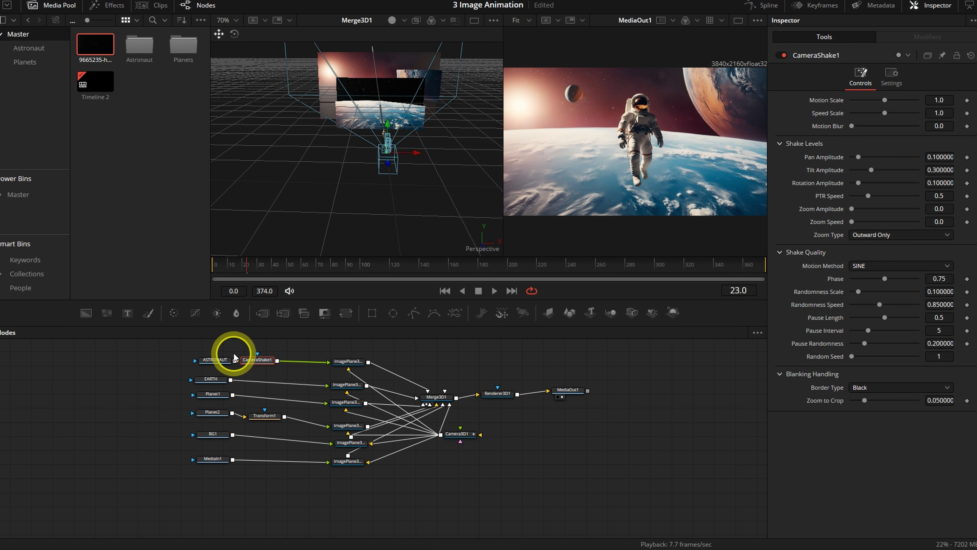
pyautogui.click(863, 113)
pyautogui.moveTo(886, 100); pyautogui.dragTo(854, 113)
pyautogui.moveTo(855, 113); pyautogui.dragTo(857, 112)
# - Keyframe Camera3D1's X translation at frame 100 and move the camera left to about -0.71 around frame 140
pyautogui.moveTo(304, 267); pyautogui.dragTo(440, 276)
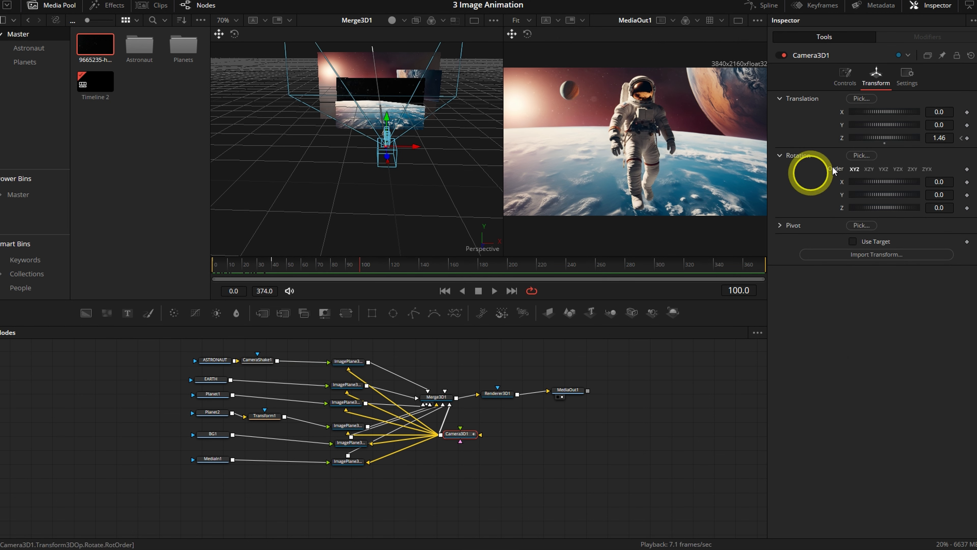
pyautogui.click(967, 112)
pyautogui.click(422, 268)
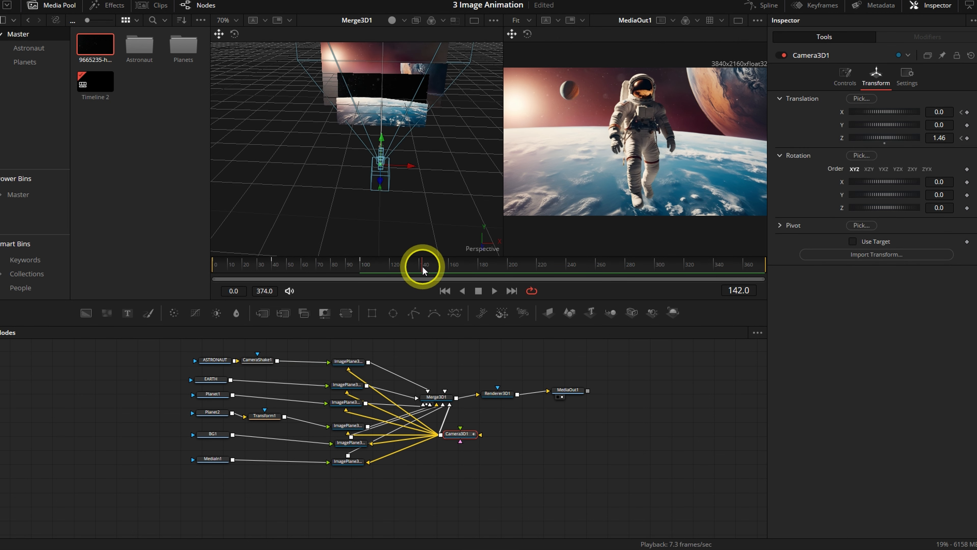
pyautogui.moveTo(409, 166); pyautogui.dragTo(264, 166)
pyautogui.click(421, 266)
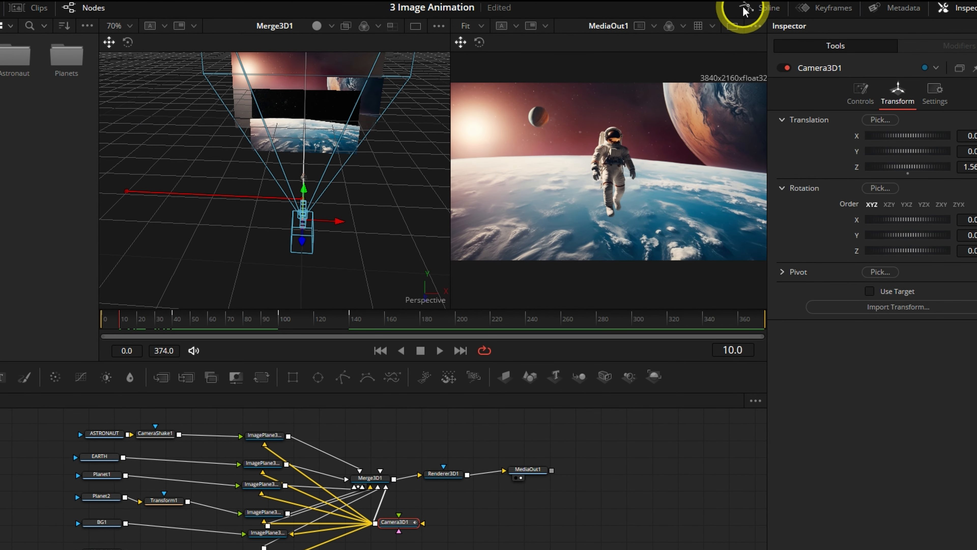
# - Smooth all of Camera3D1's X and Z offset keyframes in the Spline editor
pyautogui.click(761, 7)
pyautogui.click(381, 373)
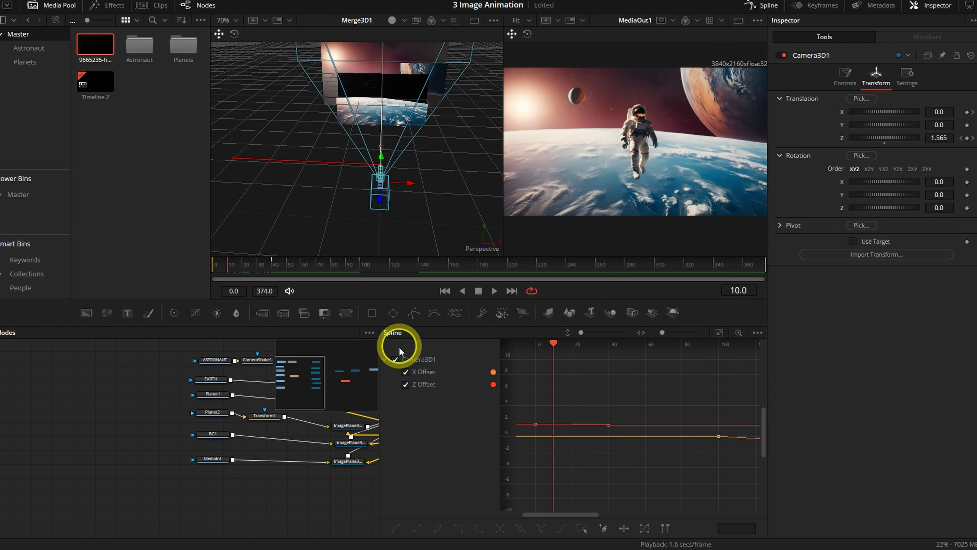
pyautogui.hotkey('ctrl', 'f')
pyautogui.moveTo(747, 365); pyautogui.dragTo(524, 501)
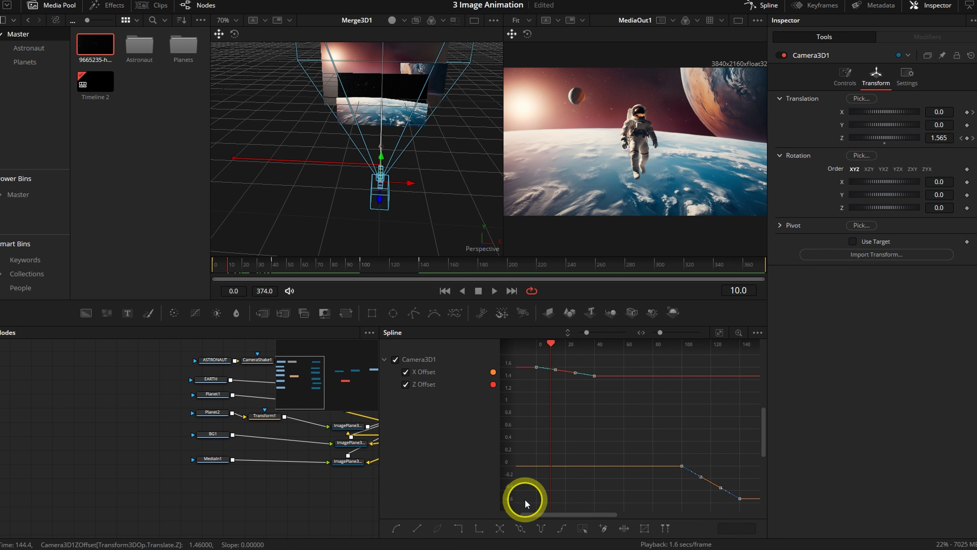
pyautogui.click(395, 531)
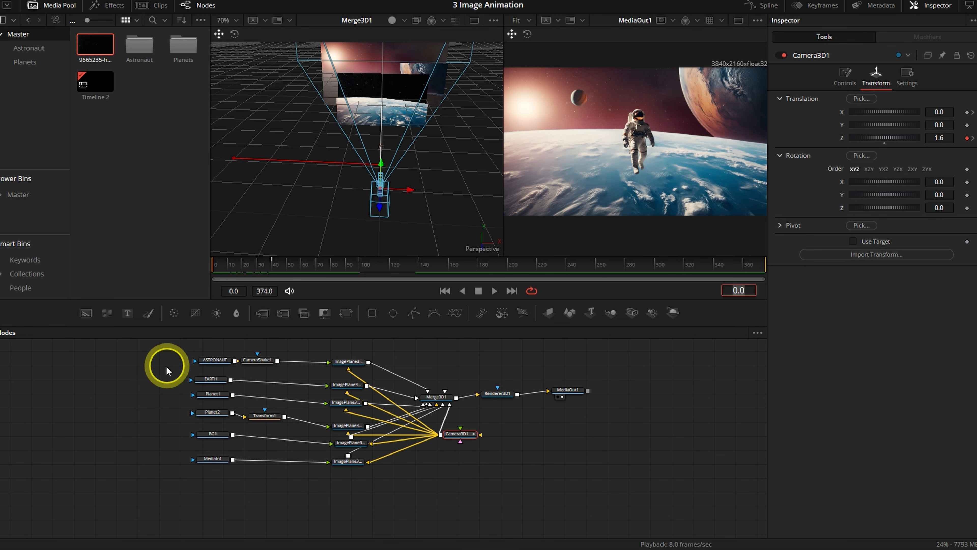
# - Group the astronaut scene's media, effect and image plane nodes
pyautogui.moveTo(157, 357); pyautogui.dragTo(361, 486)
pyautogui.hotkey('ctrl', 'g')
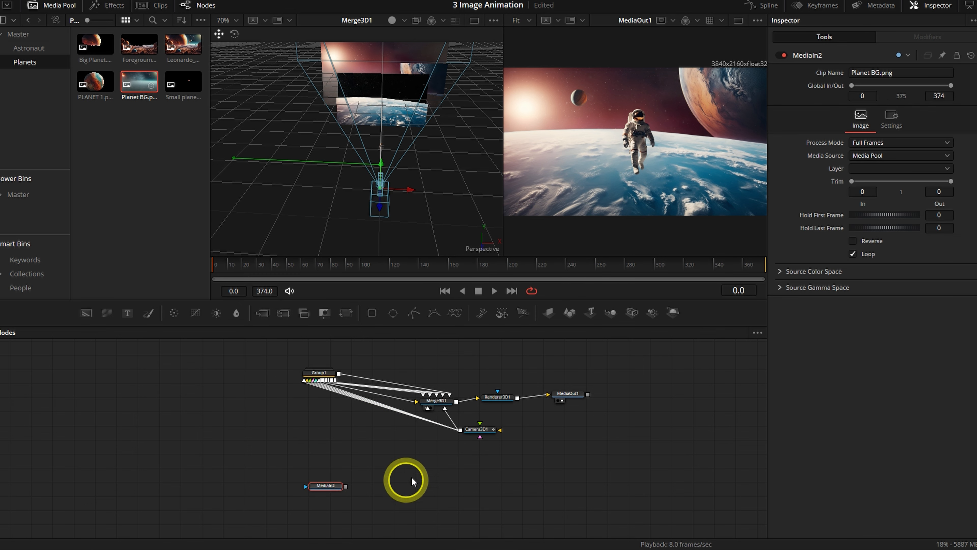
# - Add the planet scene images as BG2, BigPlanet, FOREGROUND, SMALLPlanet and TransitionPlanet nodes, each feeding its own Image Plane 3D
pyautogui.rightClick(332, 485)
pyautogui.click(339, 464)
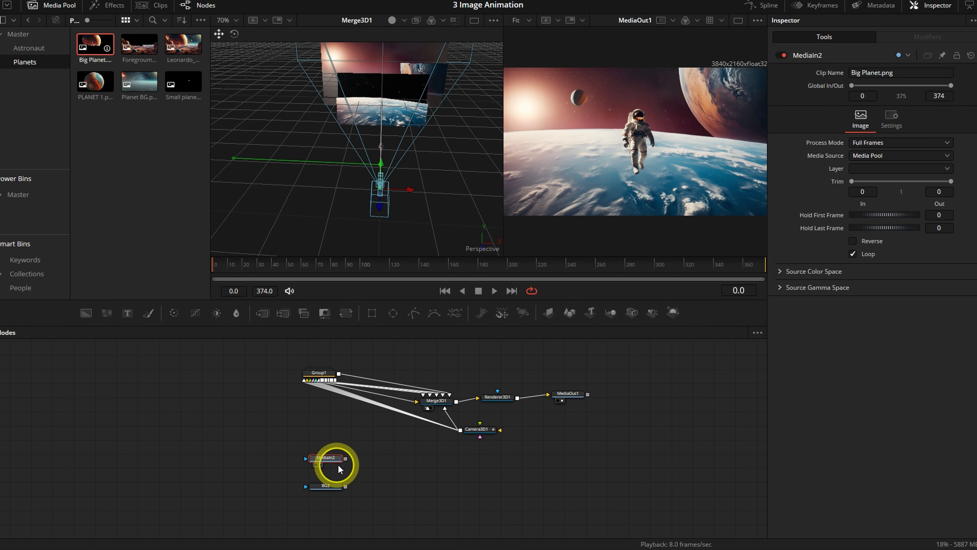
pyautogui.moveTo(324, 439); pyautogui.dragTo(328, 425)
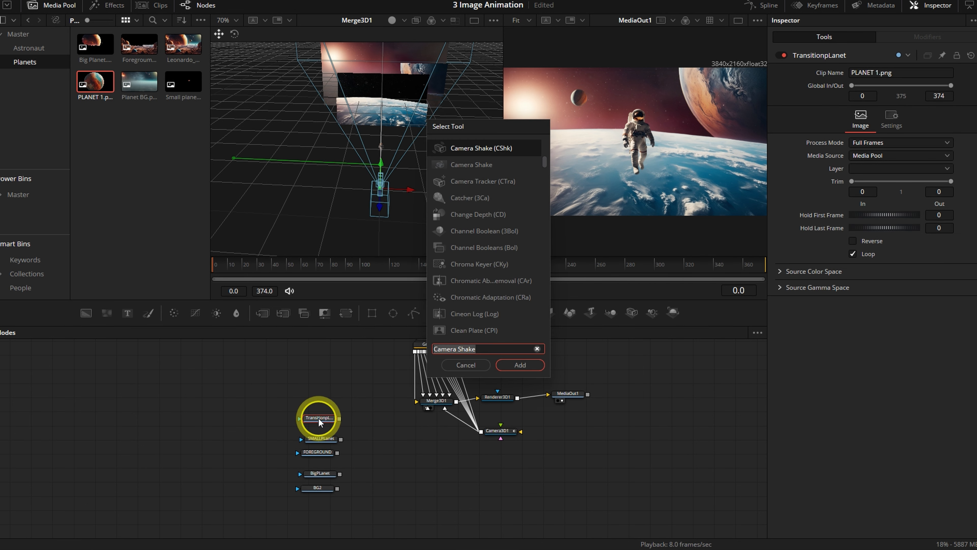
pyautogui.click(519, 364)
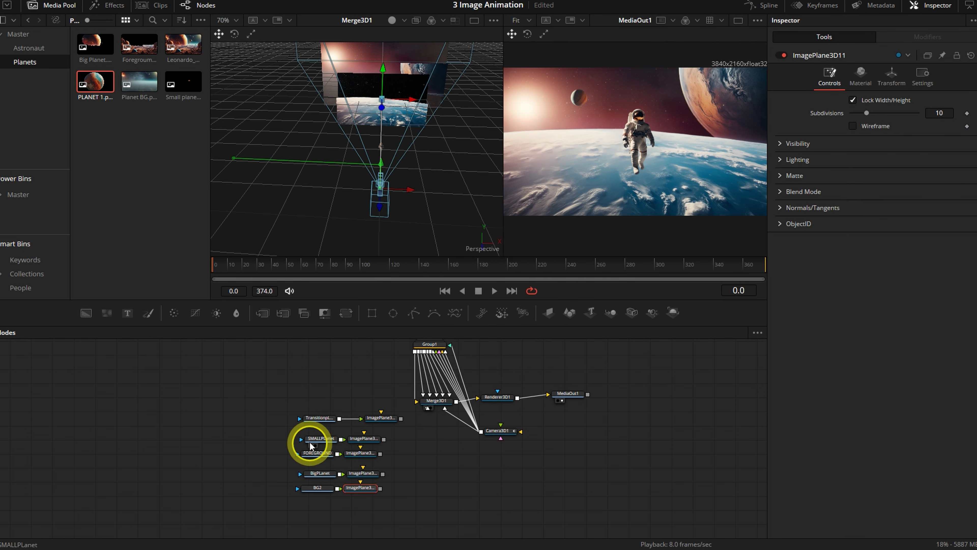
pyautogui.click(289, 475)
pyautogui.moveTo(319, 489); pyautogui.dragTo(205, 498)
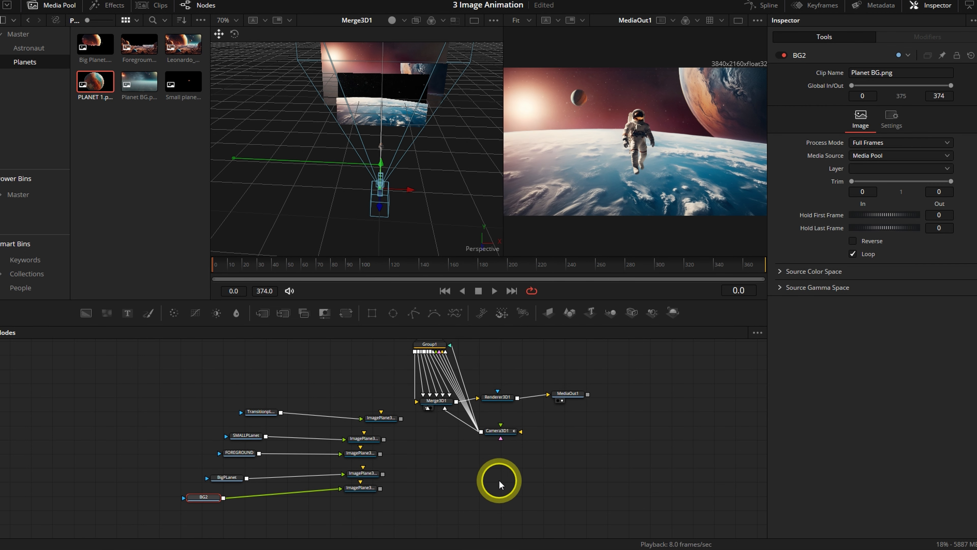
# - Connect the planet scene's image planes to Camera3D1 and Merge3D1
pyautogui.moveTo(363, 437); pyautogui.dragTo(361, 454)
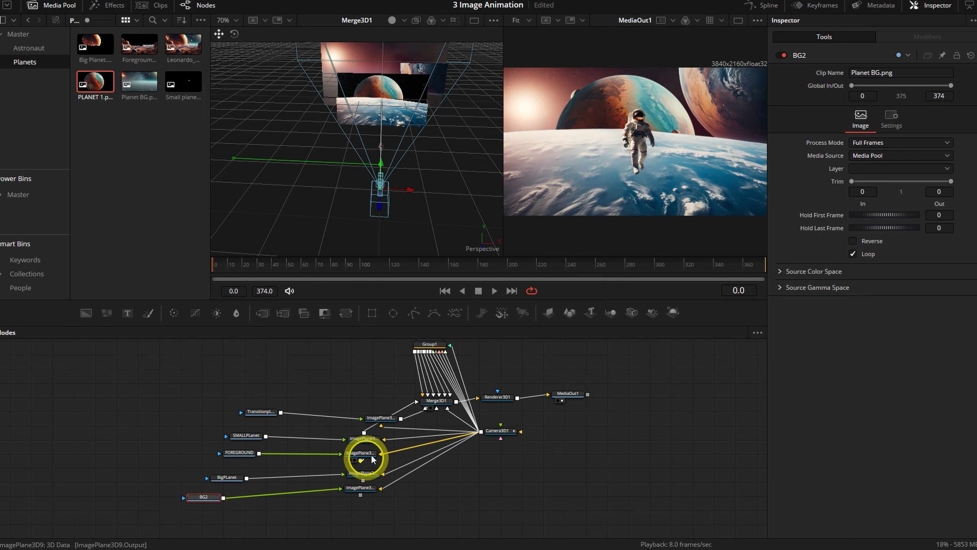
pyautogui.moveTo(361, 461); pyautogui.dragTo(435, 401)
pyautogui.moveTo(363, 480); pyautogui.dragTo(436, 402)
pyautogui.moveTo(360, 495); pyautogui.dragTo(432, 400)
pyautogui.moveTo(432, 400); pyautogui.dragTo(432, 401)
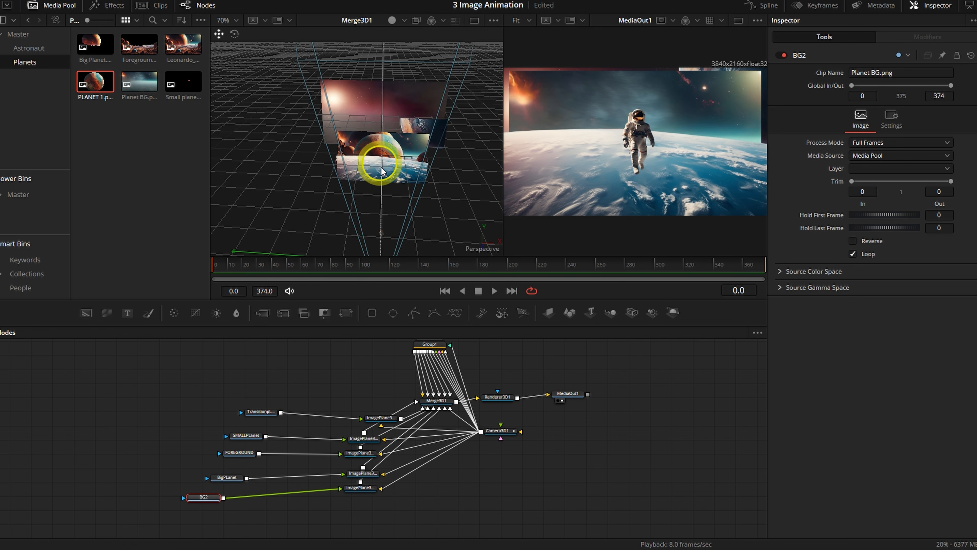
# - Move the BigPlanet image plane to about X -1.45 and Z -0.33 in the planet scene, and scale it to 1.221
pyautogui.scroll(1, 390, 178)
pyautogui.moveTo(448, 208); pyautogui.dragTo(438, 156)
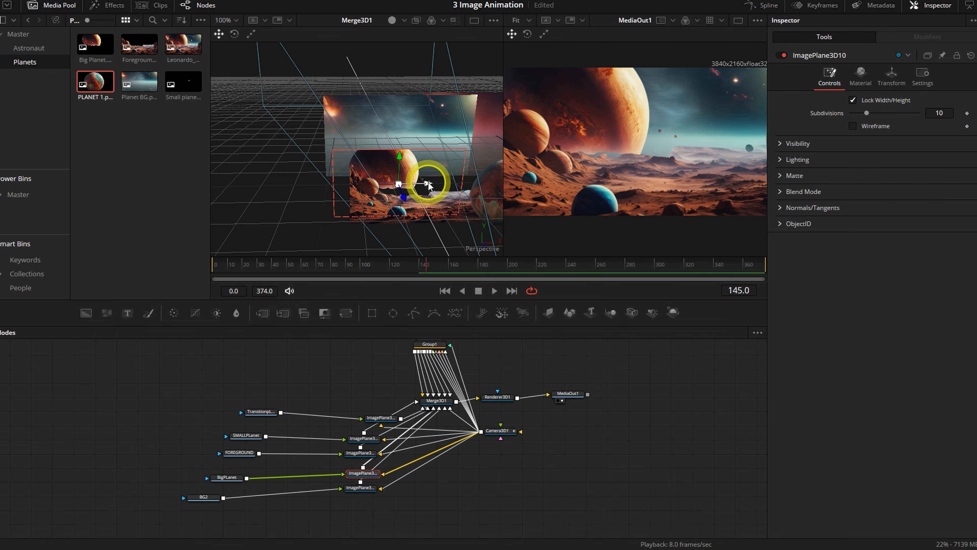
pyautogui.moveTo(430, 181); pyautogui.dragTo(388, 179)
pyautogui.moveTo(861, 268); pyautogui.dragTo(867, 271)
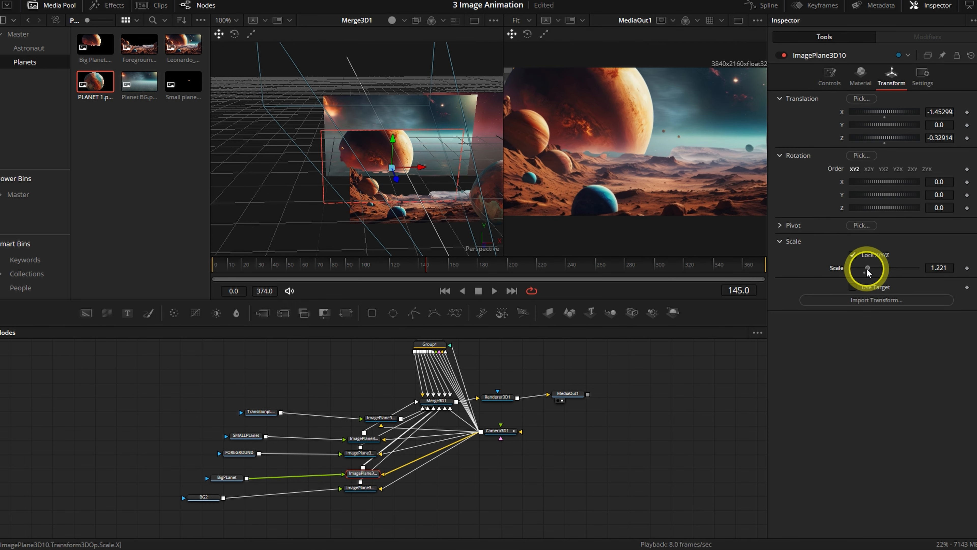
# - Keyframe Camera3D1's Z translation at frame 145 and give it a changed value around frame 230
pyautogui.click(428, 266)
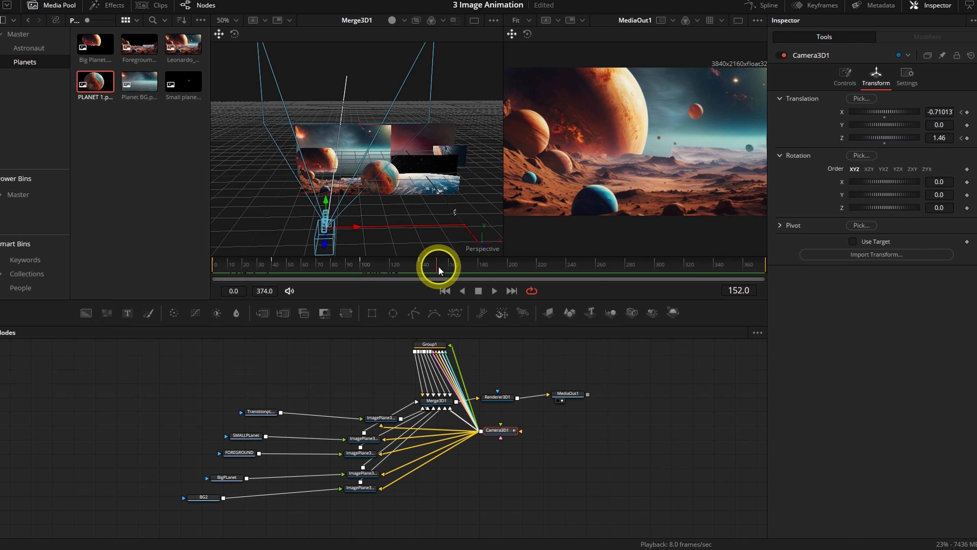
pyautogui.moveTo(438, 266); pyautogui.dragTo(424, 264)
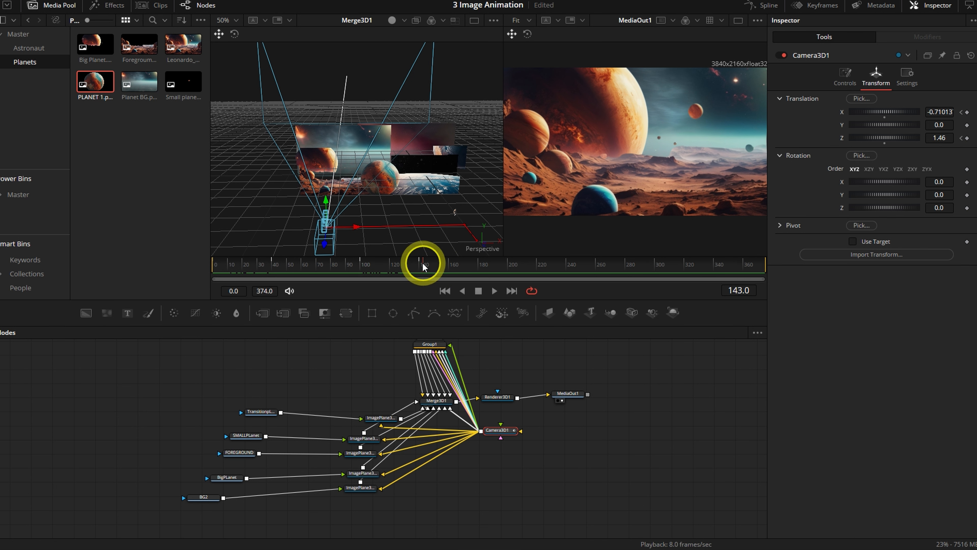
pyautogui.moveTo(424, 264); pyautogui.dragTo(428, 265)
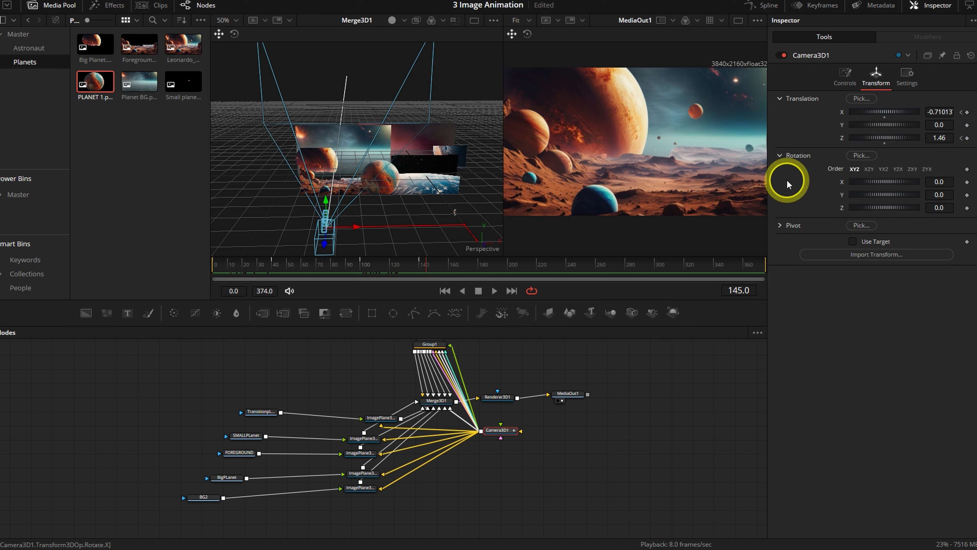
pyautogui.click(966, 138)
pyautogui.moveTo(441, 264); pyautogui.dragTo(493, 266)
pyautogui.moveTo(551, 261); pyautogui.dragTo(553, 262)
pyautogui.moveTo(941, 137); pyautogui.dragTo(950, 135)
pyautogui.moveTo(551, 264); pyautogui.dragTo(551, 264)
# - Reposition and rescale the large planet's image plane to refit it in the camera frame
pyautogui.click(306, 158)
pyautogui.scroll(3, 307, 157)
pyautogui.moveTo(310, 204); pyautogui.dragTo(303, 205)
pyautogui.moveTo(270, 185); pyautogui.dragTo(299, 205)
pyautogui.moveTo(935, 266); pyautogui.dragTo(940, 268)
pyautogui.moveTo(266, 177); pyautogui.dragTo(265, 178)
pyautogui.moveTo(939, 269); pyautogui.dragTo(942, 269)
pyautogui.moveTo(267, 178); pyautogui.dragTo(266, 180)
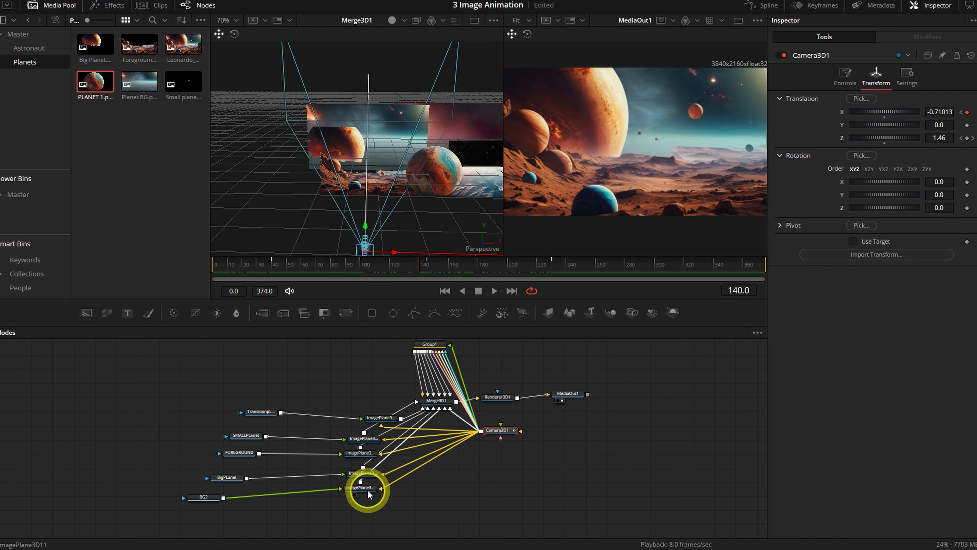
# - Keyframe the BG2 image plane's X translation at frame 140, then shift it left at frame 0 and to about -1.98 at frame 120
pyautogui.click(367, 489)
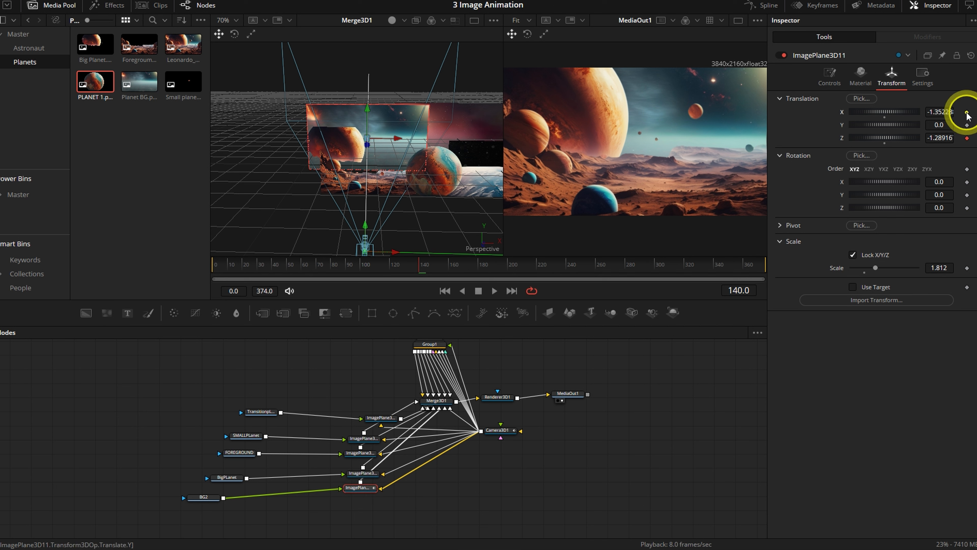
pyautogui.click(368, 139)
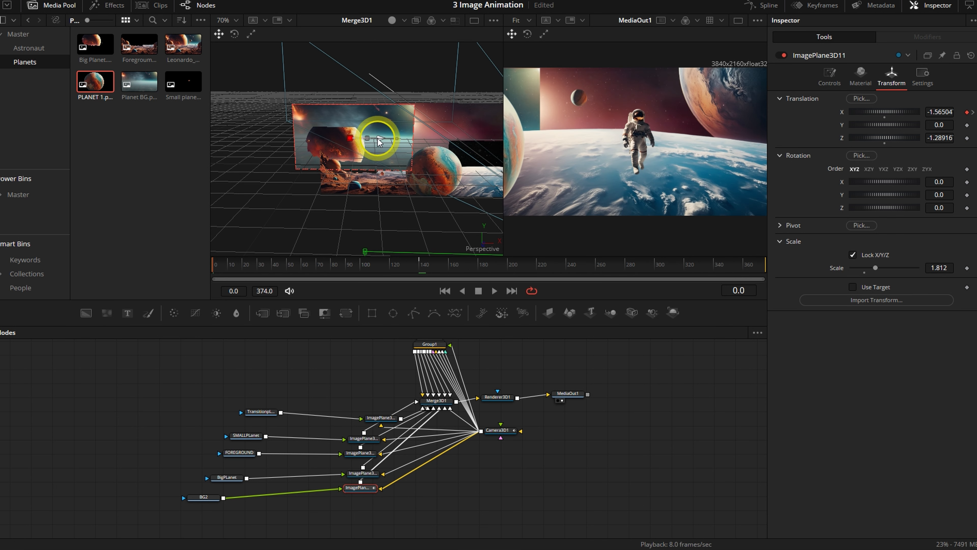
pyautogui.moveTo(350, 264); pyautogui.dragTo(400, 264)
pyautogui.click(370, 140)
pyautogui.moveTo(369, 142); pyautogui.dragTo(357, 142)
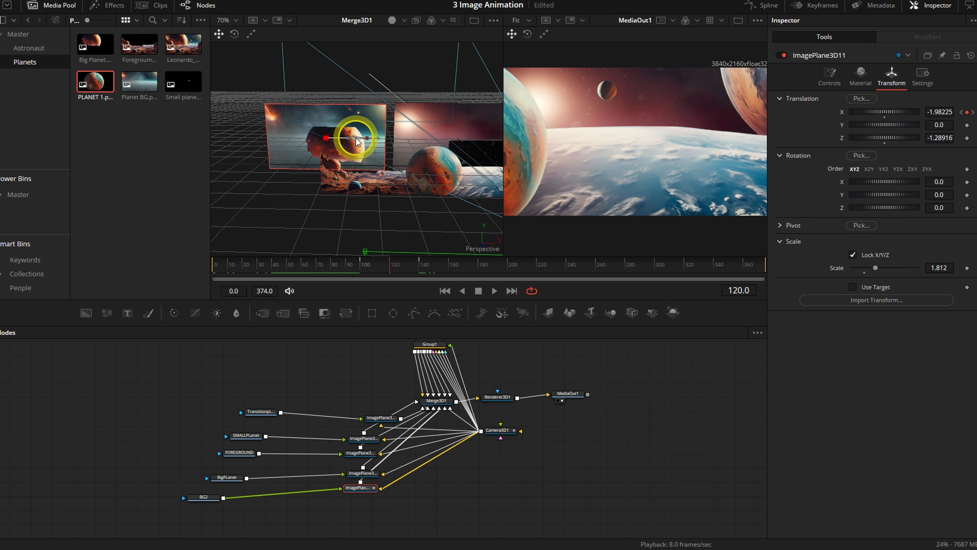
pyautogui.moveTo(389, 269); pyautogui.dragTo(416, 264)
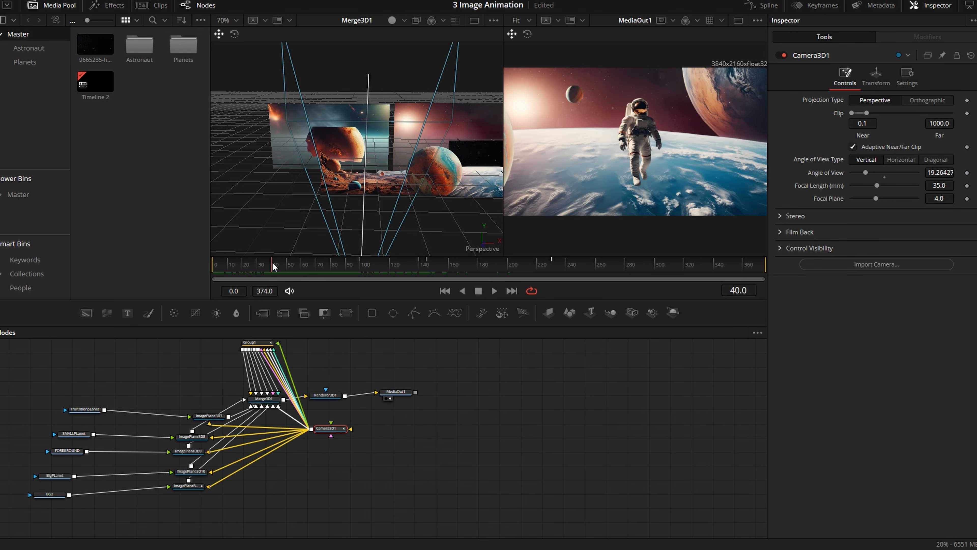
# - Keyframe the TransitionPlanet image plane's X translation at frame 40 and shift it left to about -0.73 at frame 0
pyautogui.moveTo(273, 266); pyautogui.dragTo(276, 267)
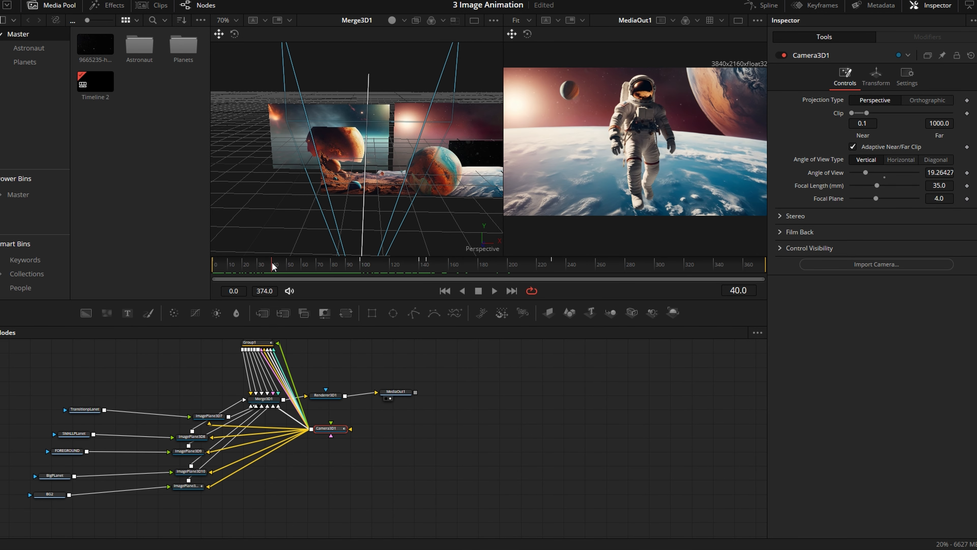
pyautogui.click(436, 184)
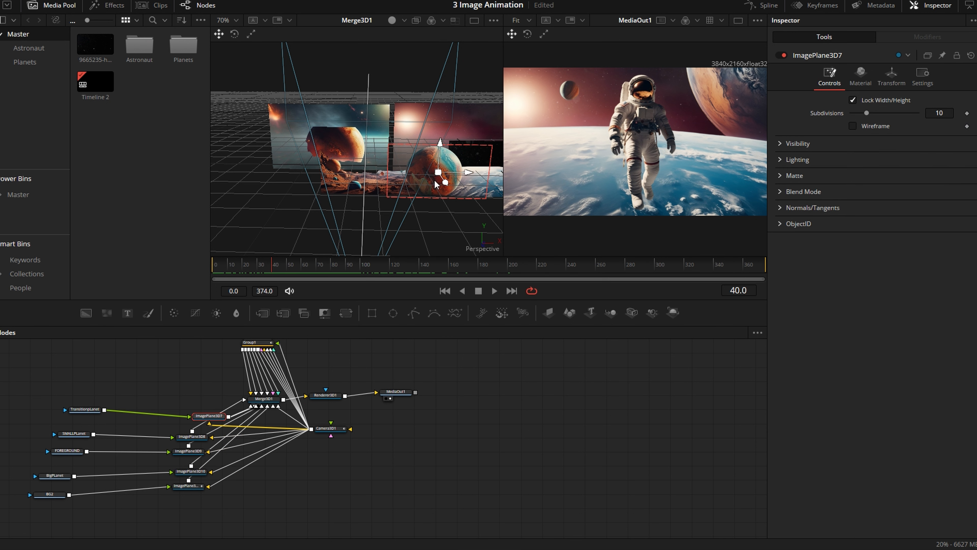
pyautogui.click(891, 78)
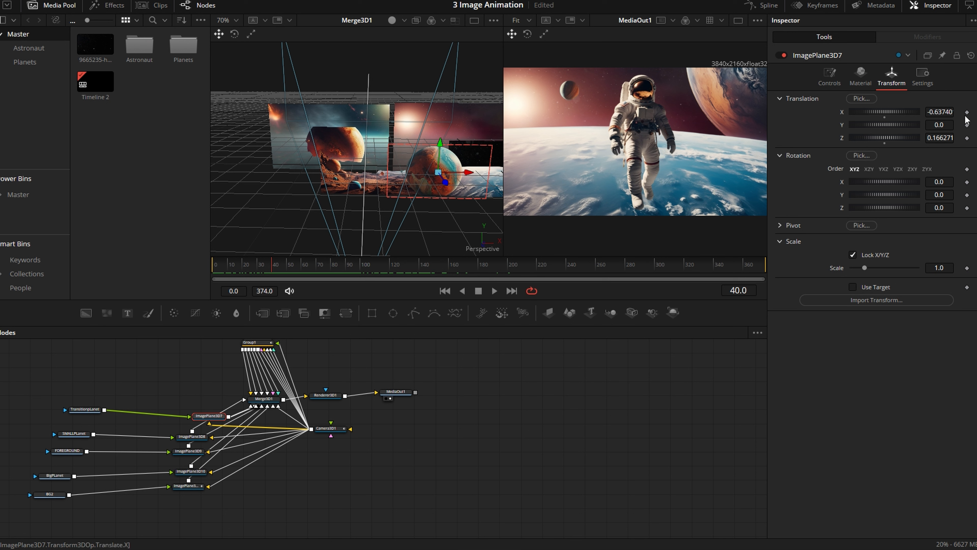
pyautogui.press('Home')
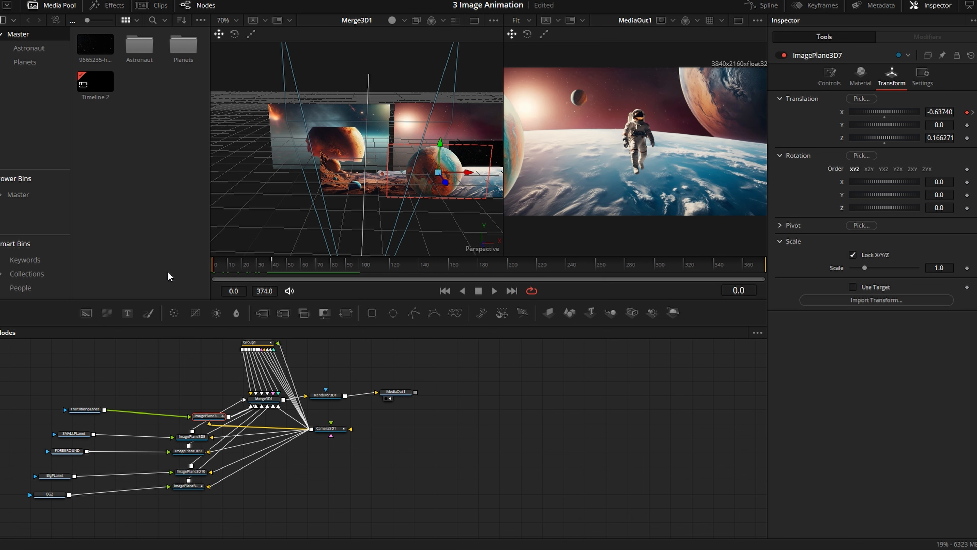
pyautogui.moveTo(472, 176); pyautogui.dragTo(460, 176)
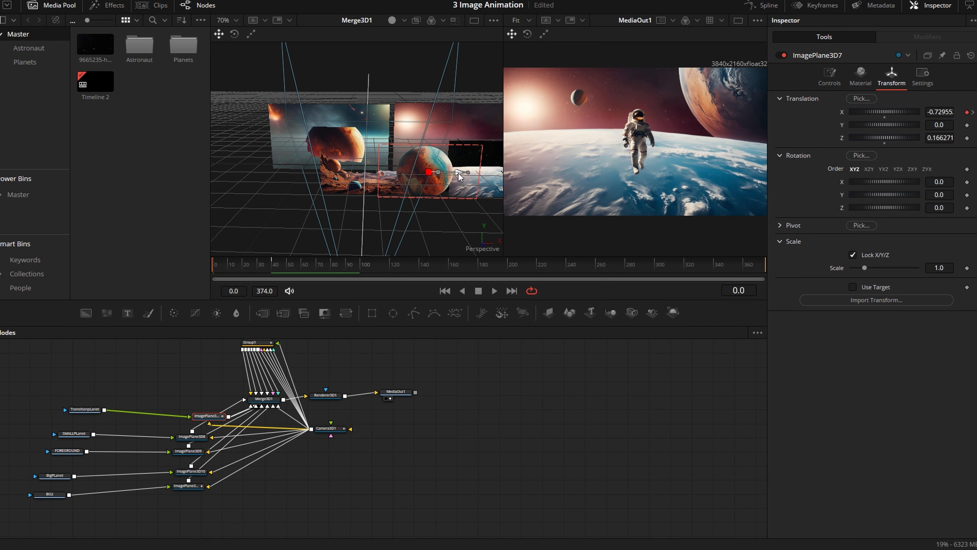
pyautogui.moveTo(261, 266); pyautogui.dragTo(179, 269)
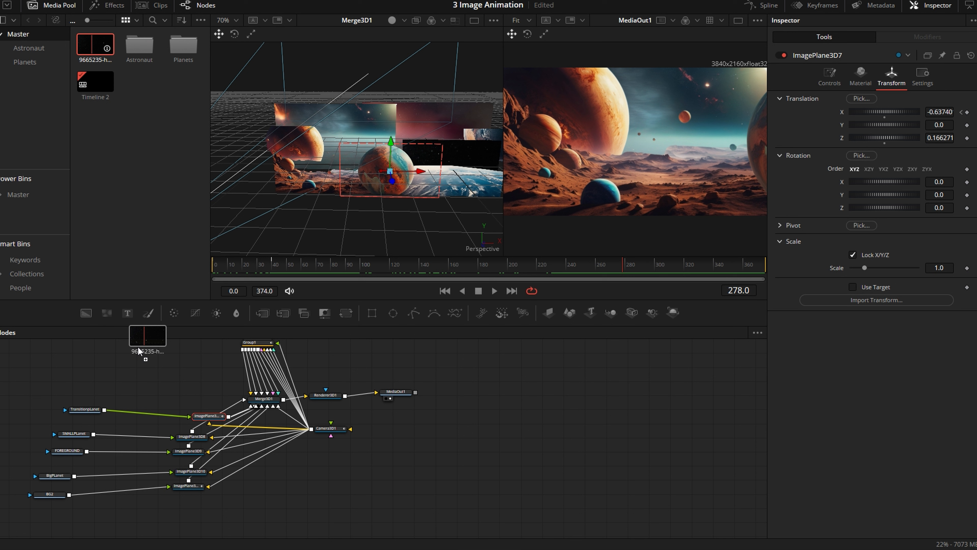
# - Add the 9665235 clip again through an Image Plane 3D linked to Camera3D1 and Merge3D1, and move that plane left over the planet scene
pyautogui.moveTo(139, 351); pyautogui.dragTo(93, 388)
pyautogui.hotkey('shift', 'space')
pyautogui.write('image')
pyautogui.press('Return')
pyautogui.moveTo(311, 429); pyautogui.dragTo(155, 391)
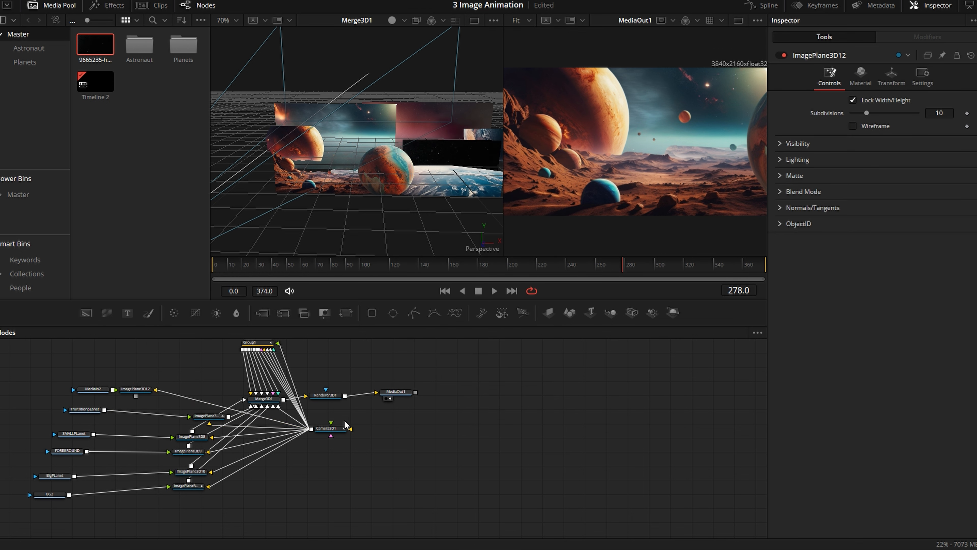
pyautogui.click(342, 427)
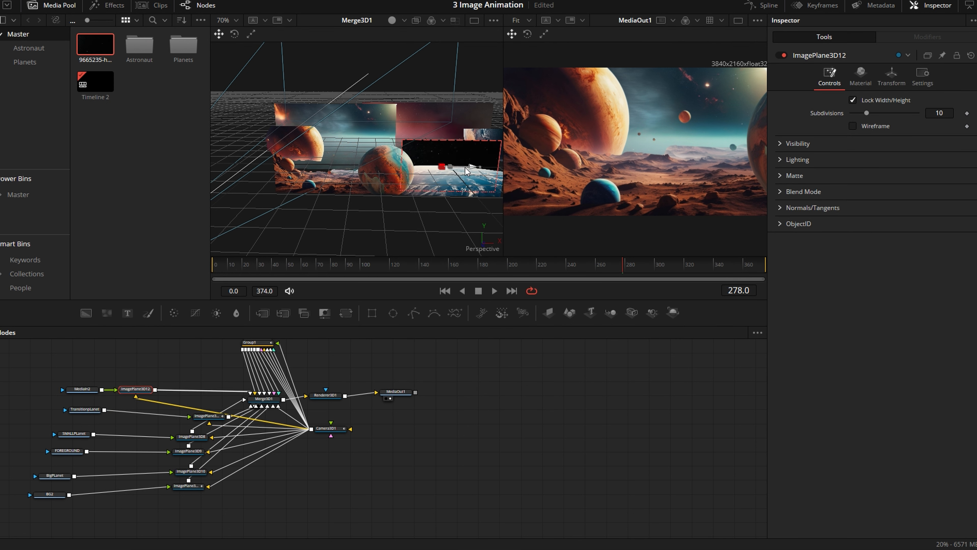
pyautogui.moveTo(482, 168); pyautogui.dragTo(406, 168)
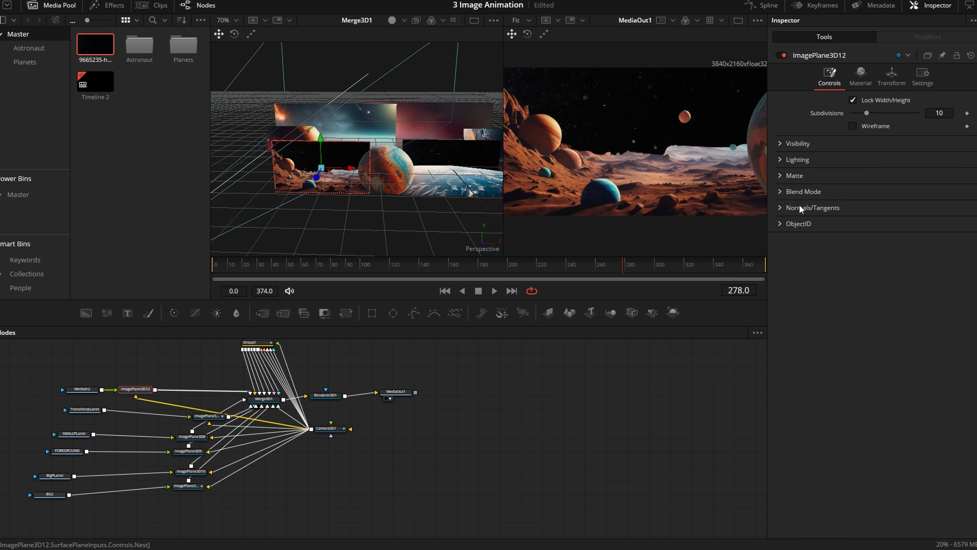
# - Set the new video image plane's software blend mode to Screen
pyautogui.click(803, 191)
pyautogui.click(871, 218)
pyautogui.click(861, 278)
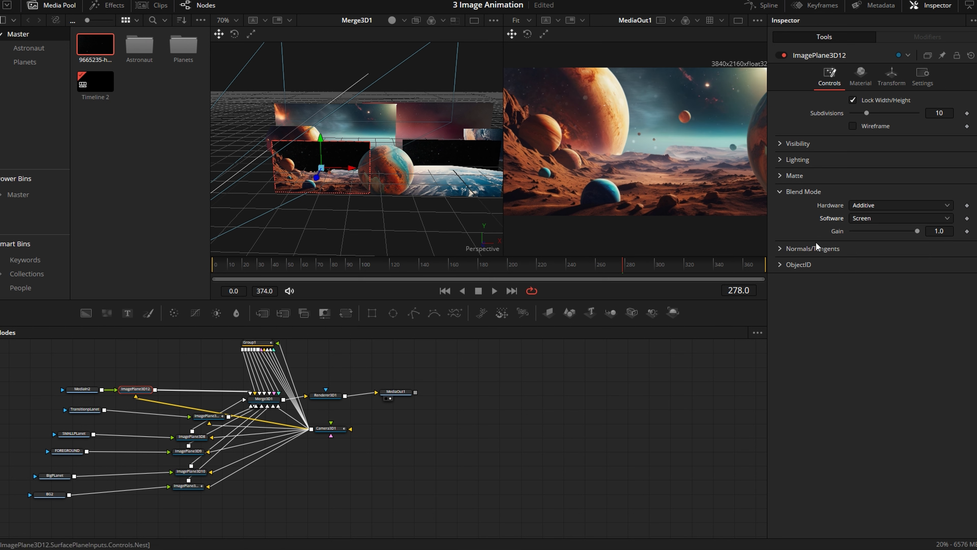